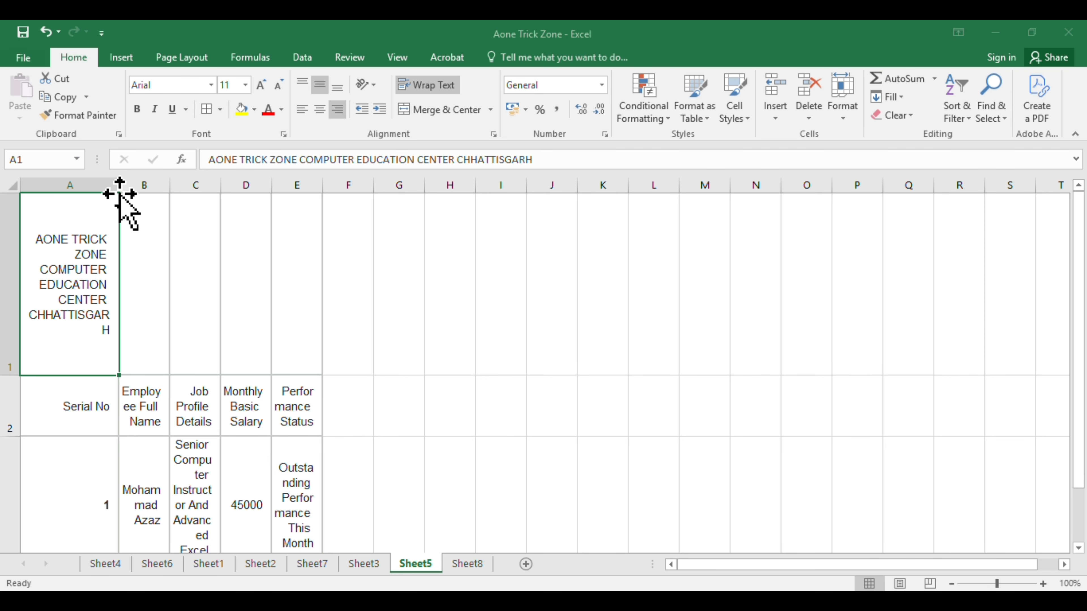
drag(119, 199, 146, 216)
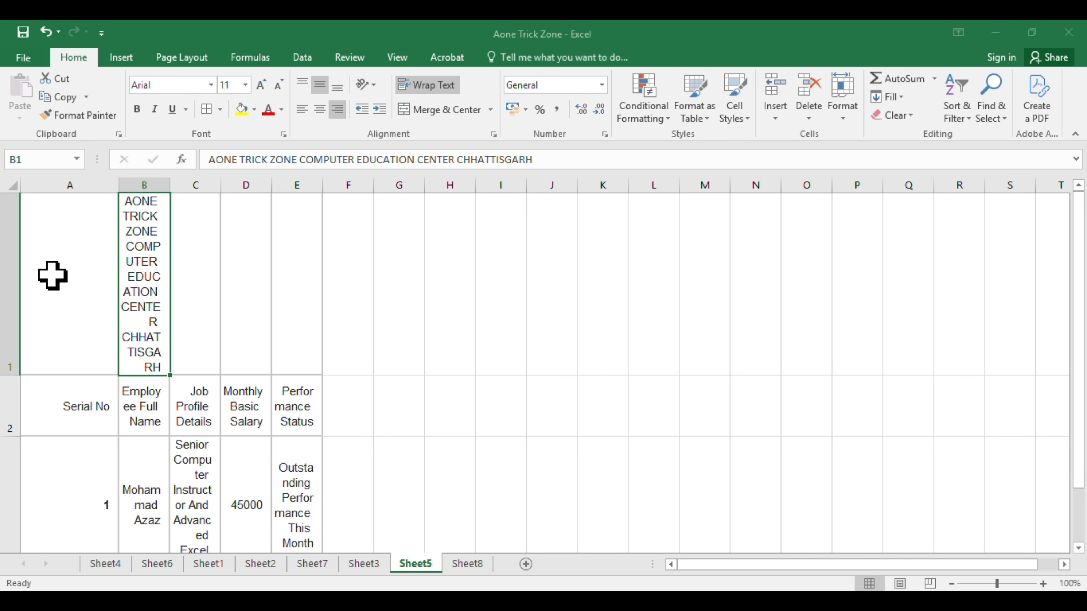
key(ctrl+z)
click(173, 264)
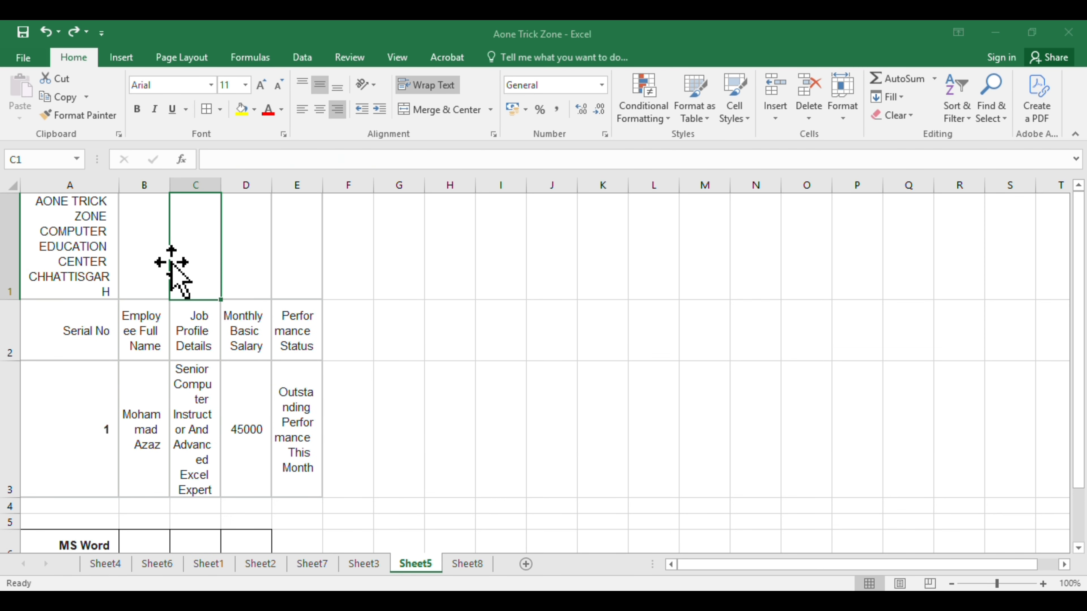
Widen column A slightly so CHHATTISGARH in the A1 title fits on one line
drag(117, 189, 129, 191)
click(248, 294)
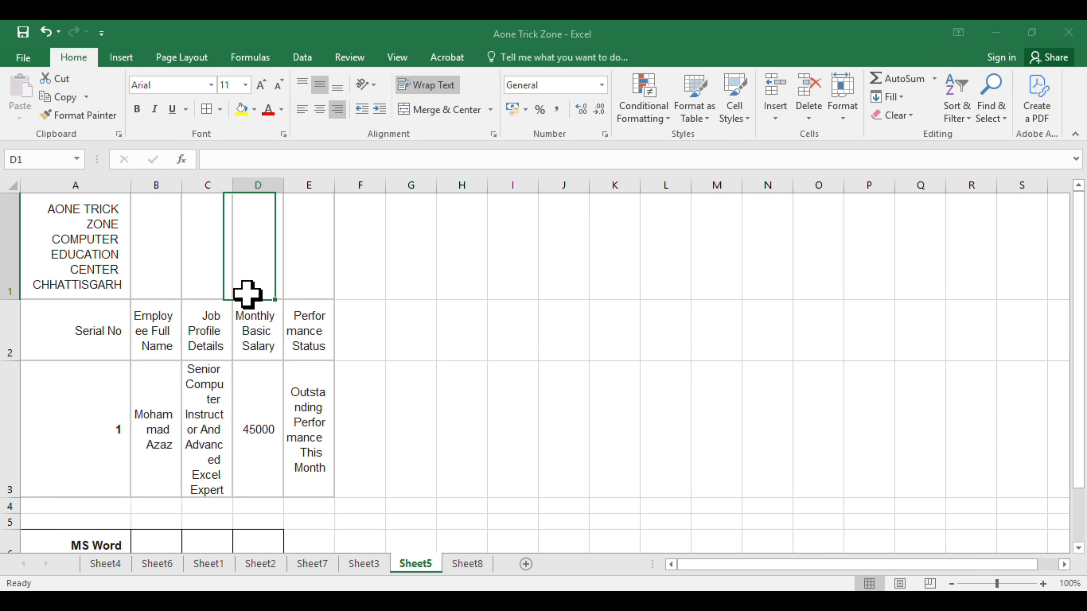
click(271, 358)
click(354, 353)
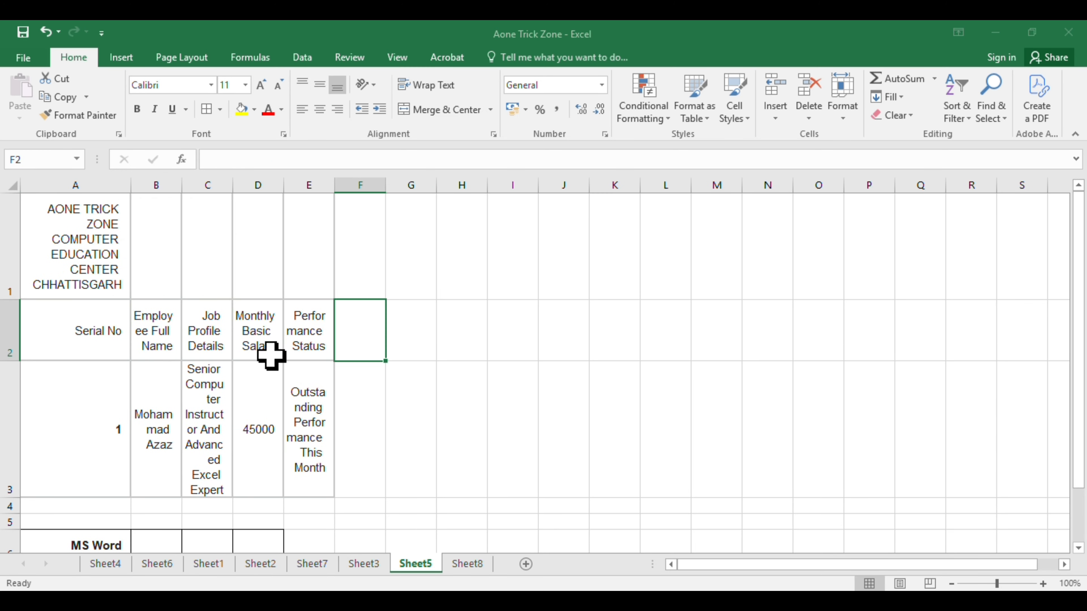
click(213, 347)
click(155, 274)
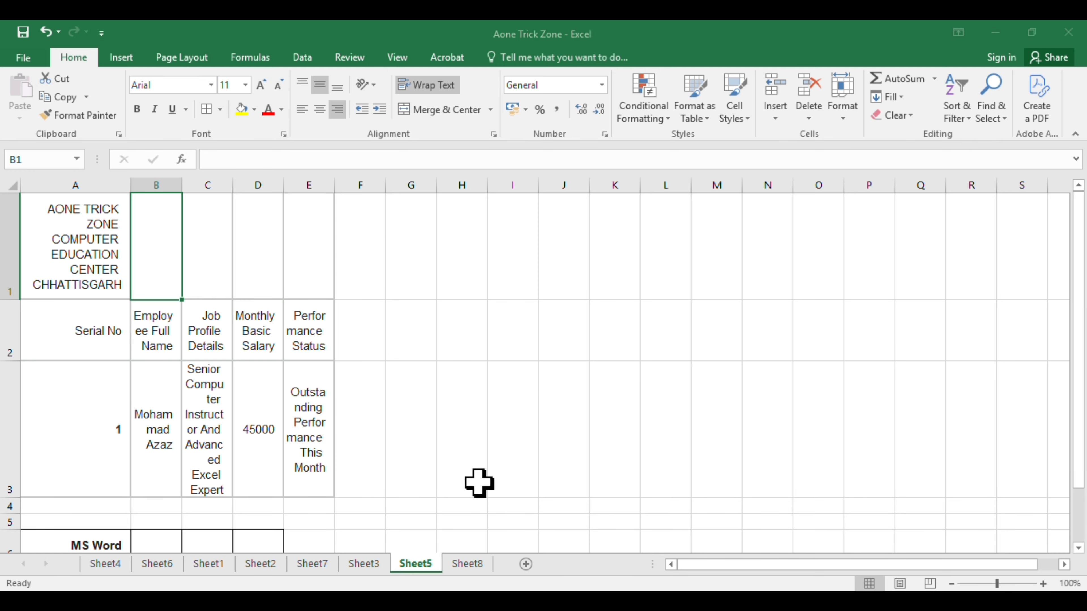
Look over the logo and the promotional banner on Sheet8, and return to Sheet5
click(473, 566)
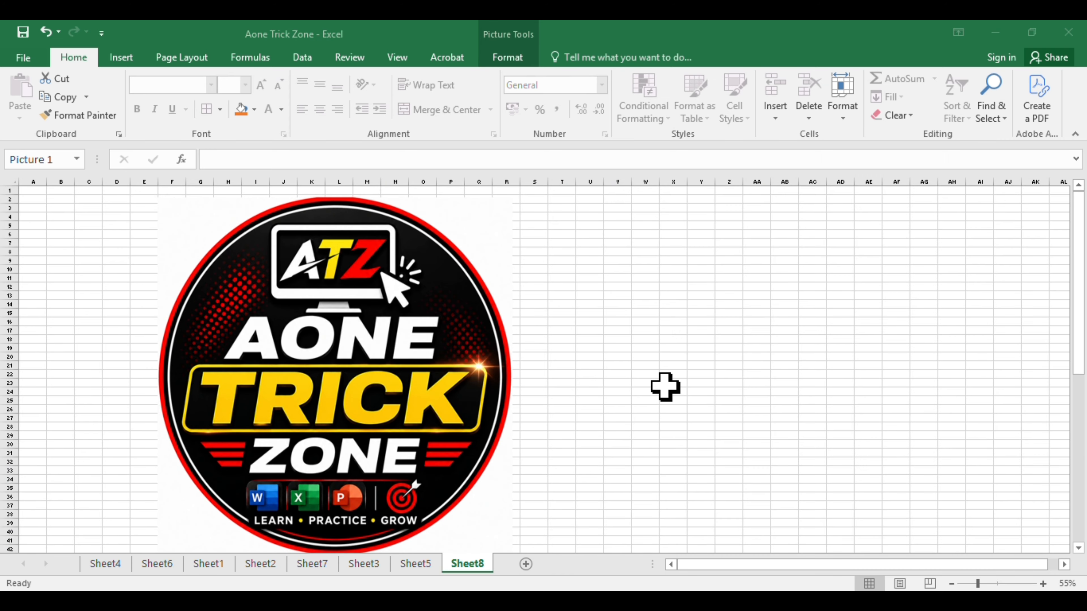
scroll(664, 385, down, 8)
scroll(664, 386, down, 6)
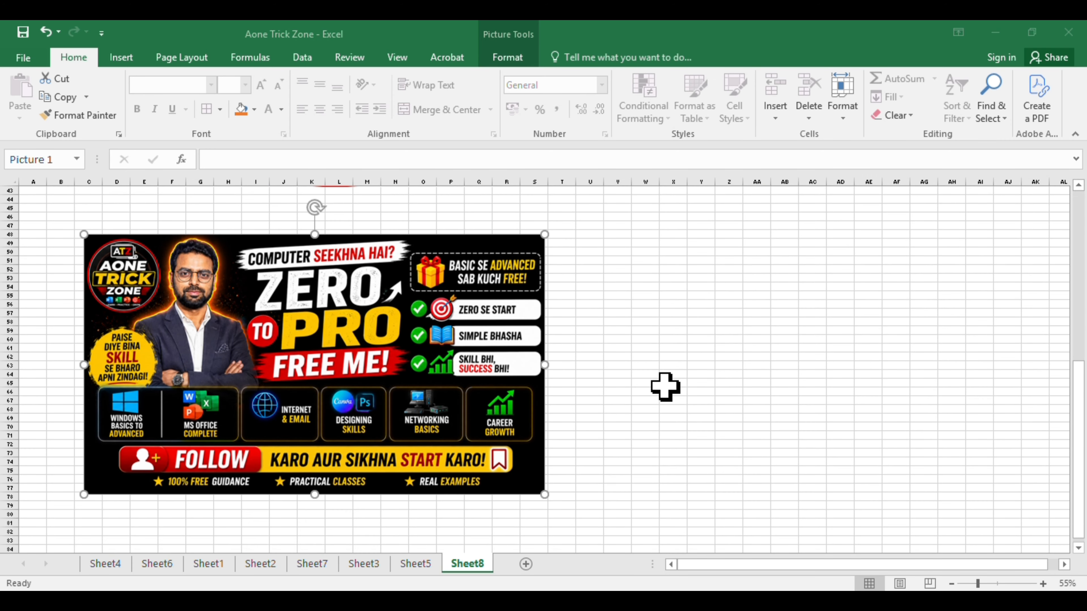
click(675, 367)
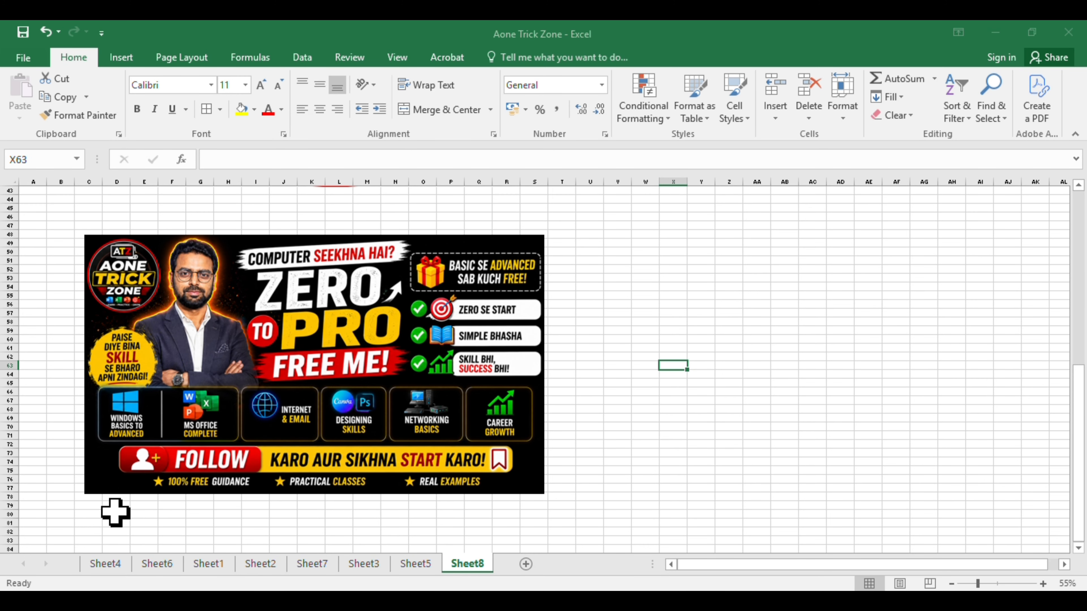
scroll(119, 461, up, 1)
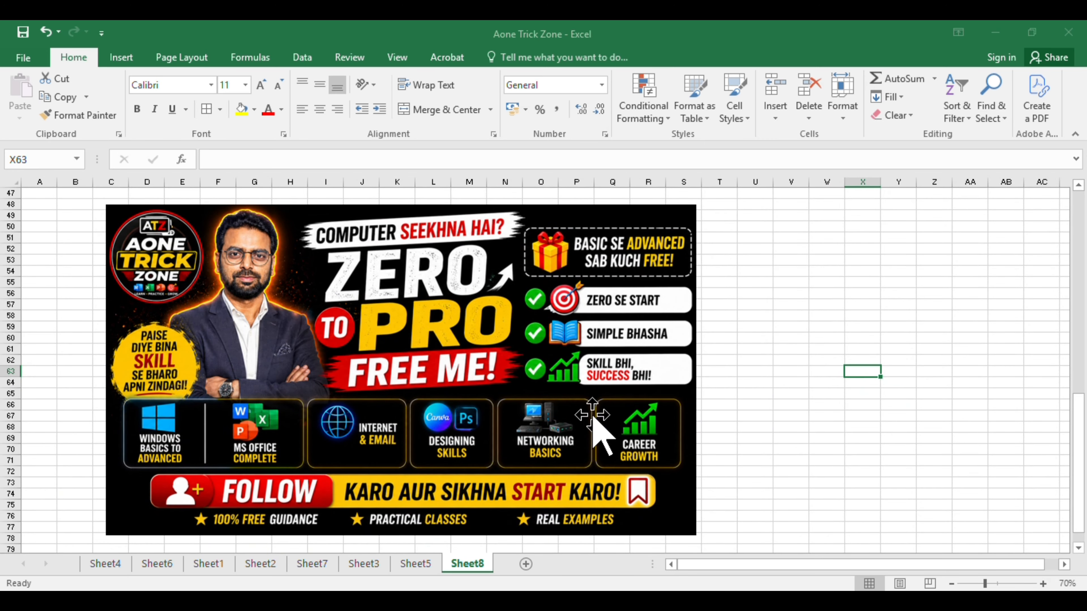
scroll(437, 423, up, 11)
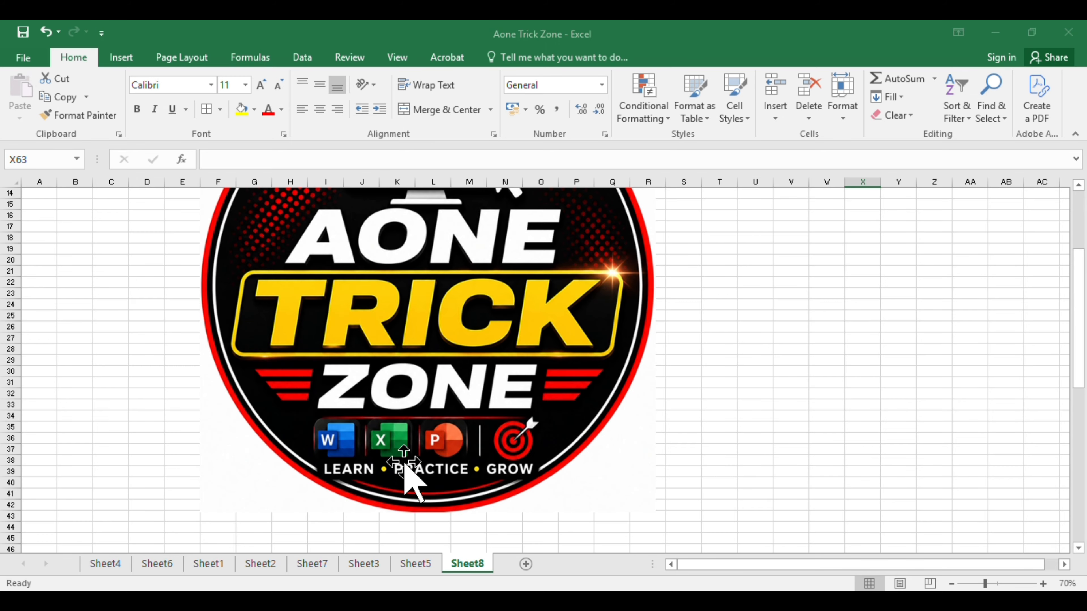
click(414, 564)
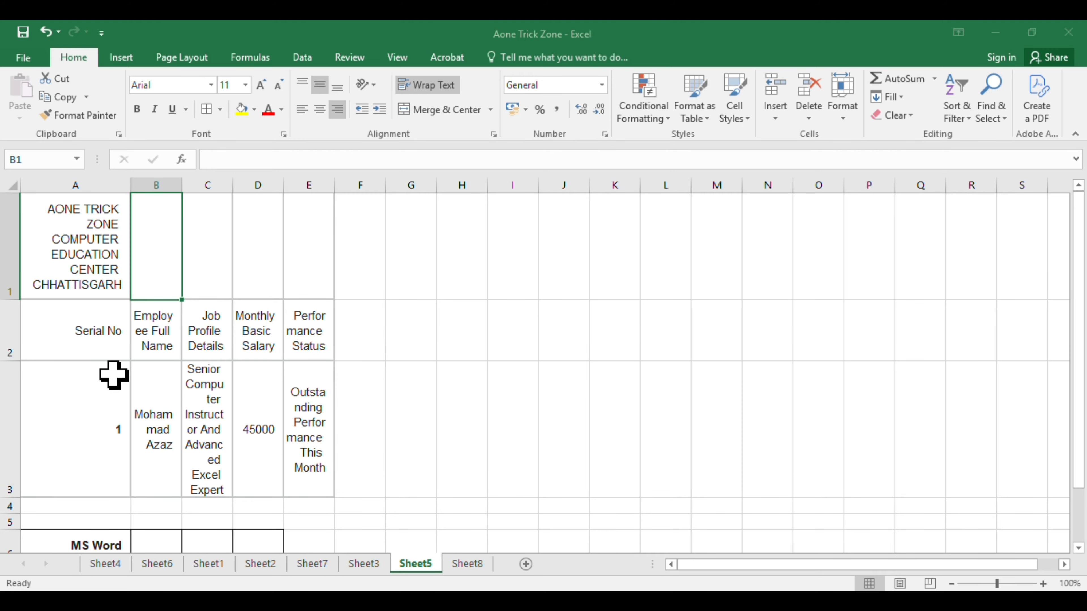
click(293, 278)
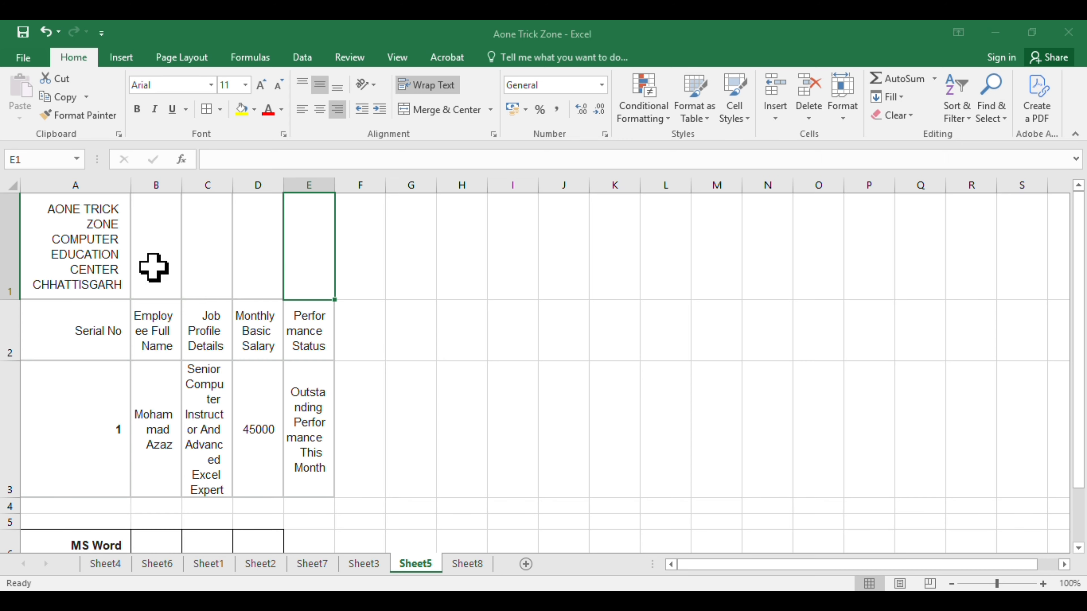
click(55, 244)
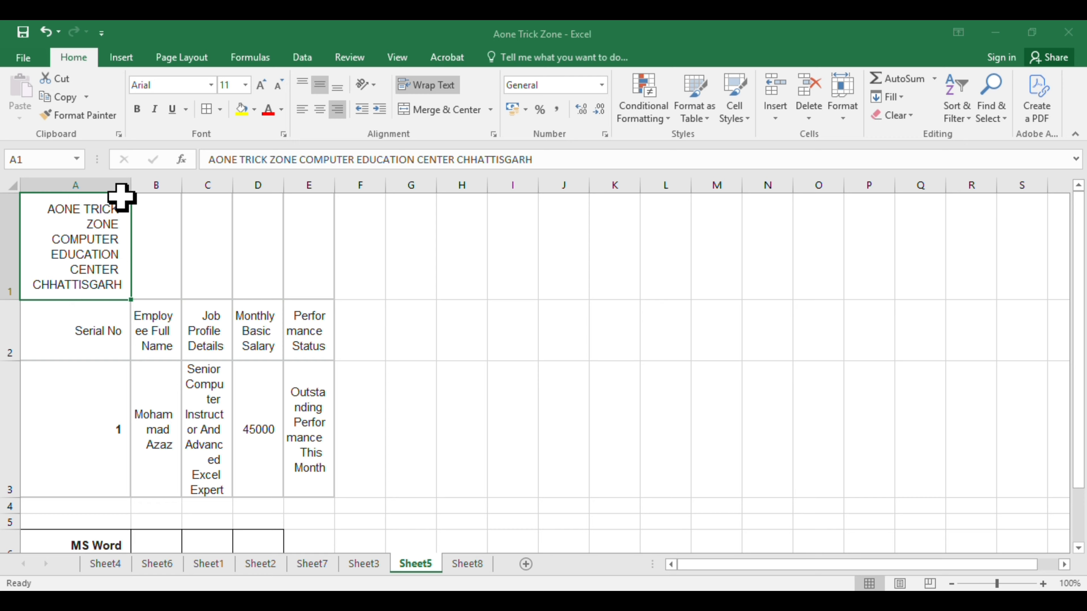
click(268, 246)
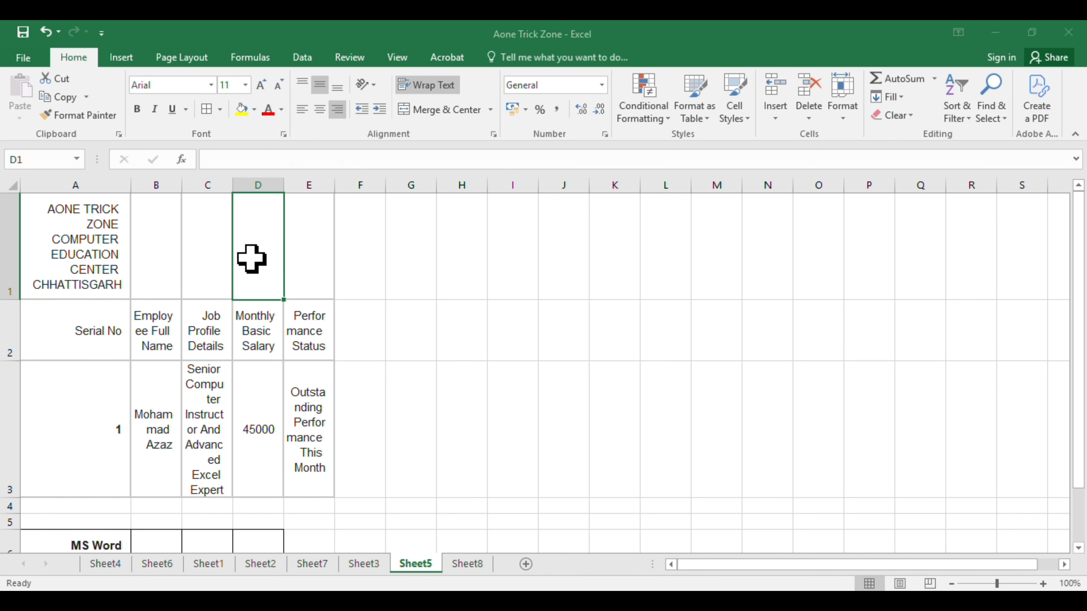
click(127, 252)
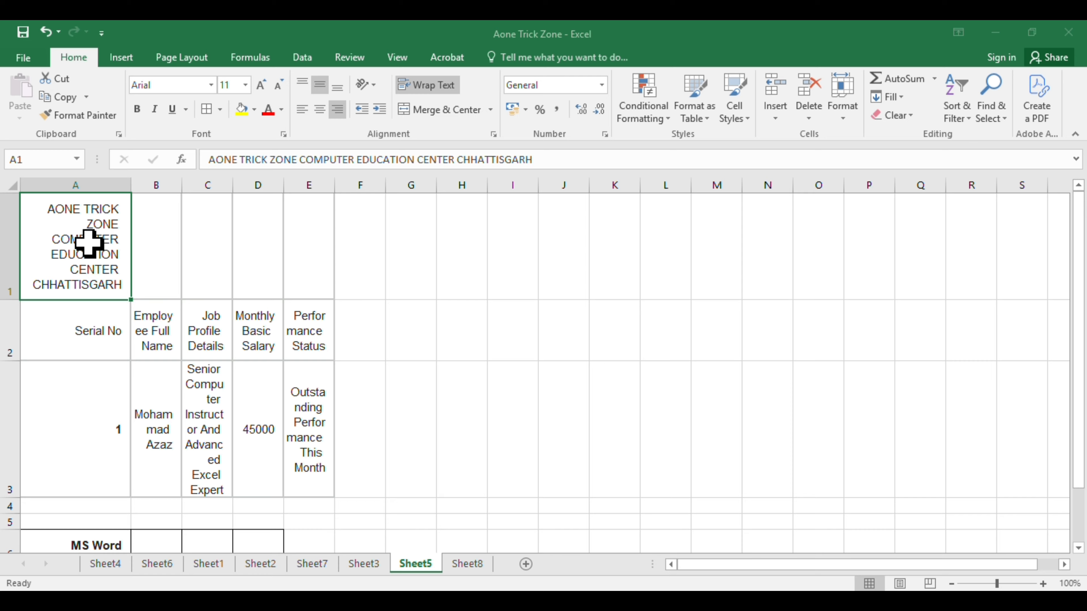
click(172, 260)
Turn off text wrapping for the title in A1 and left-align it
click(97, 262)
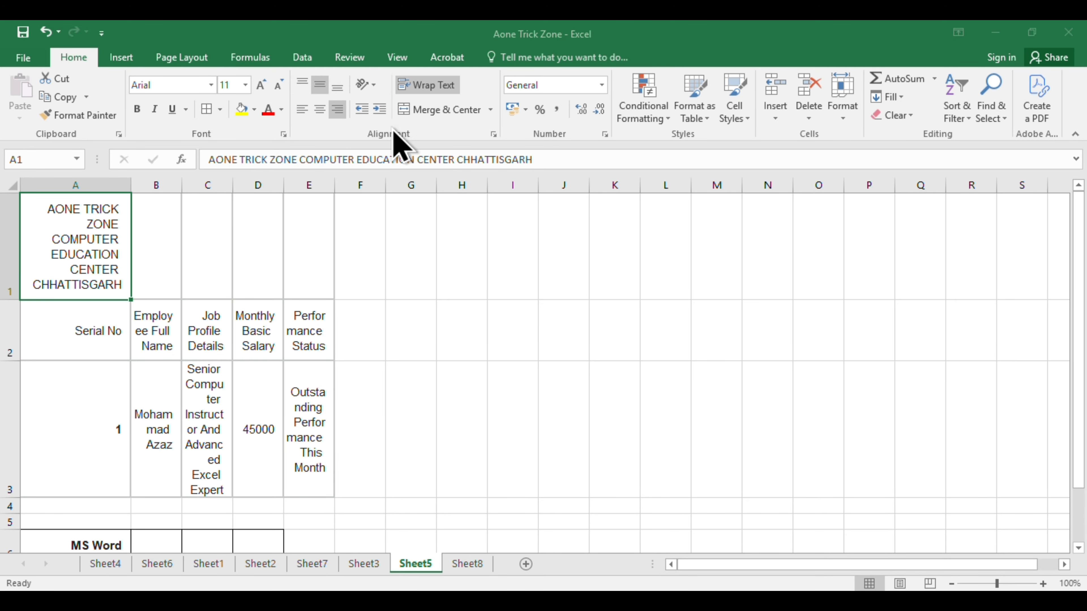
click(439, 86)
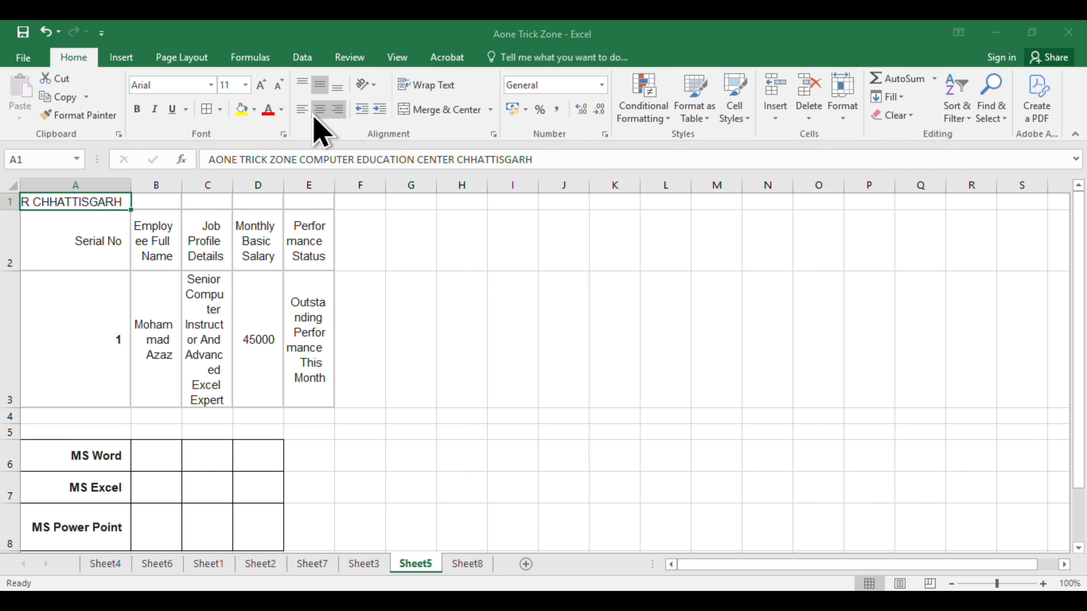
click(302, 109)
click(386, 279)
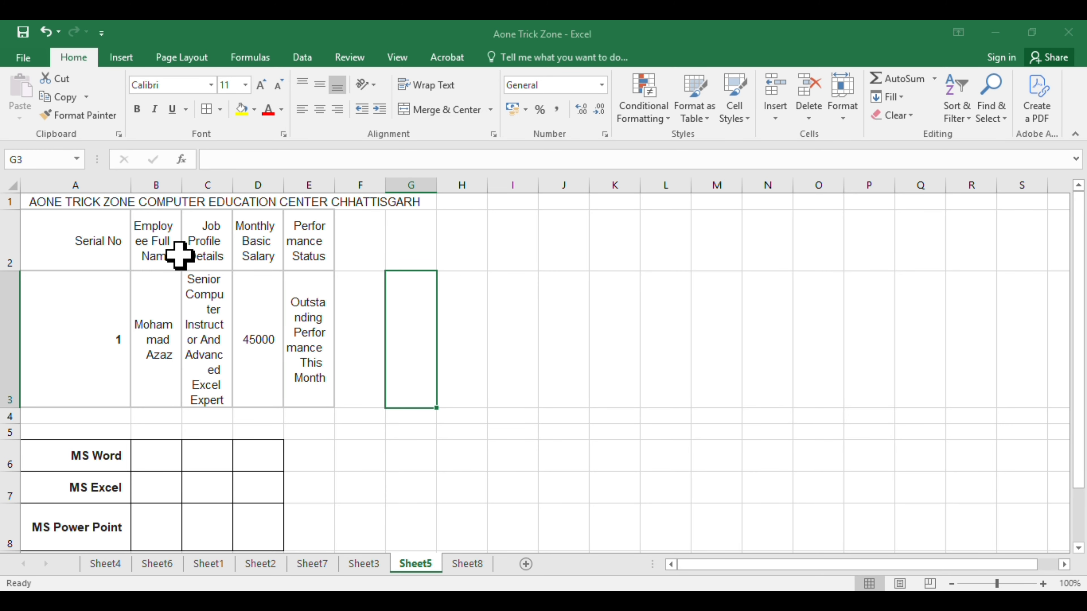
Increase the height of row 1 to give the title more space
click(39, 204)
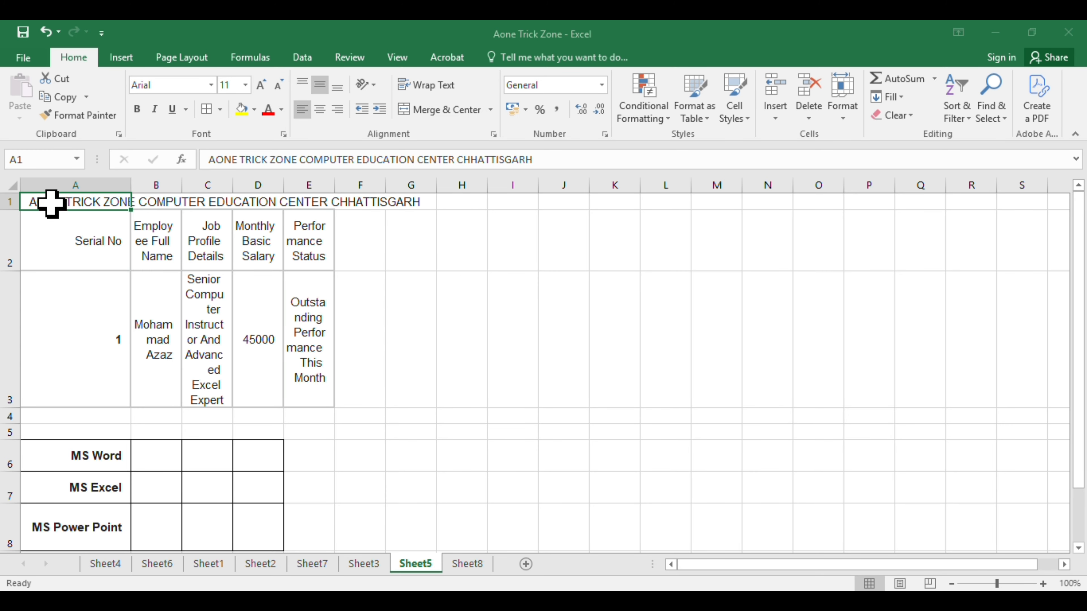
drag(13, 212, 13, 230)
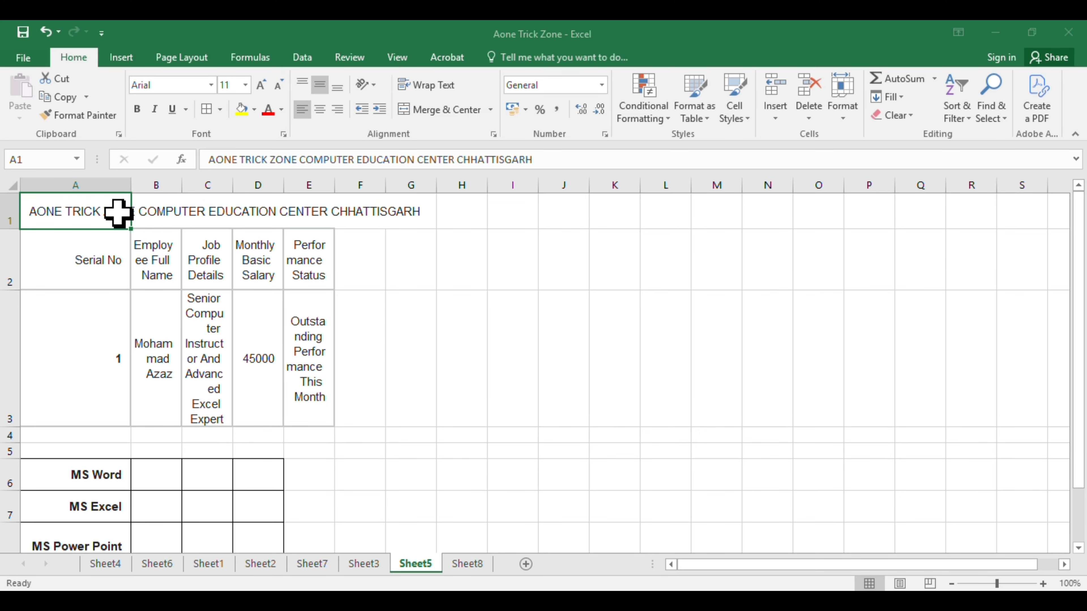
click(337, 226)
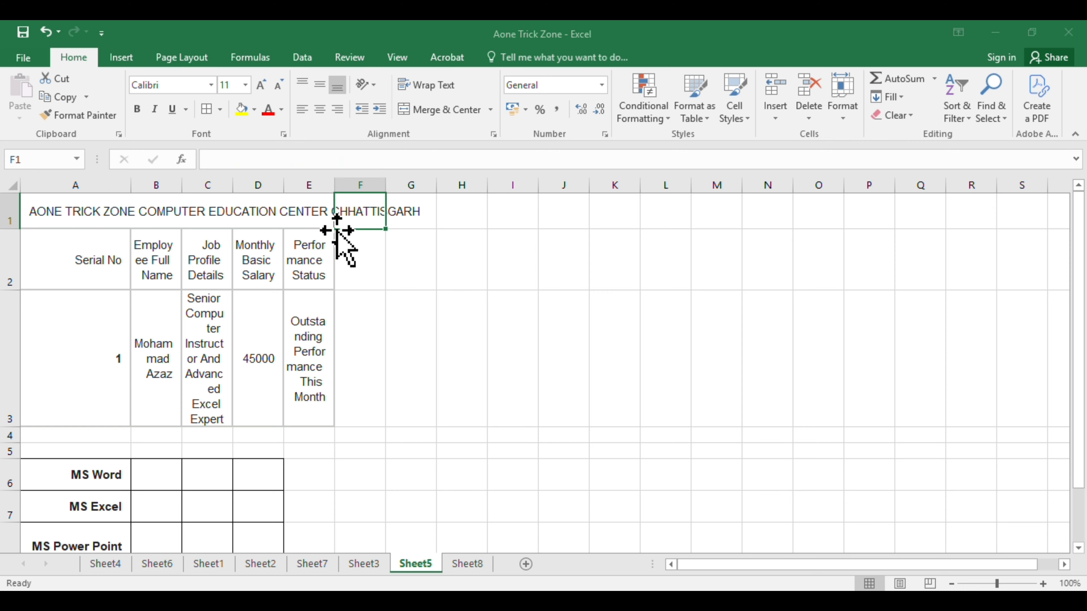
Wrap the title text in A1 and make row 1 taller to show more of its lines
click(41, 219)
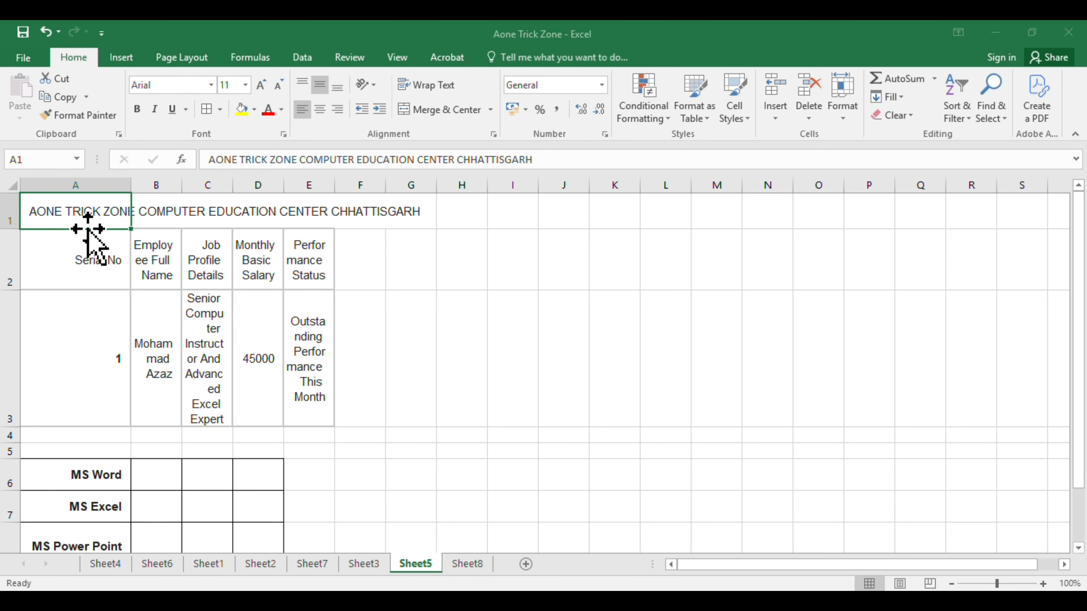
key(alt+h)
key(w)
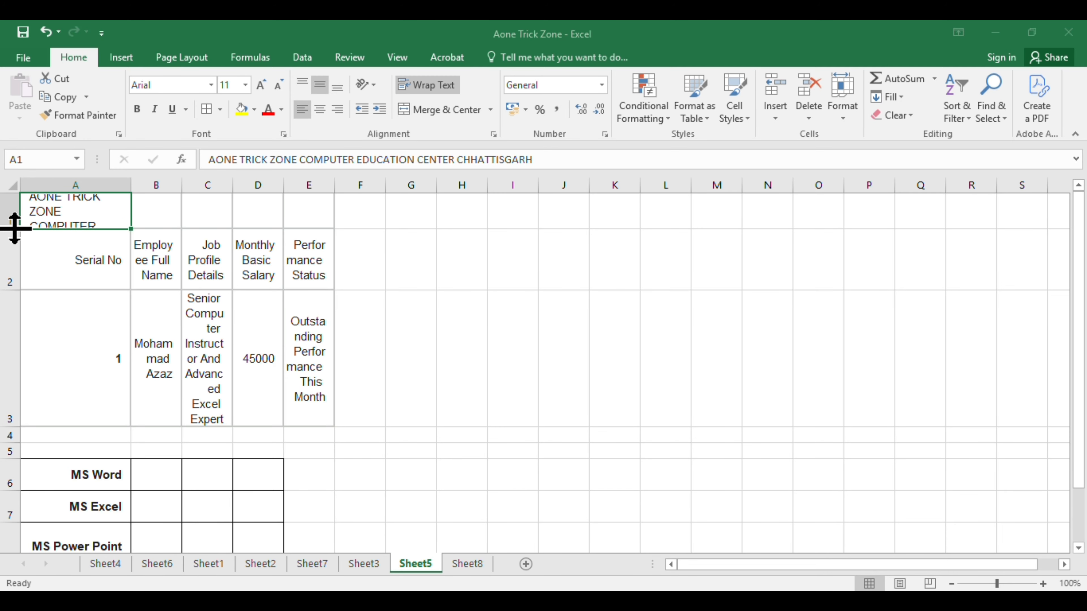
mouse_move(14, 228)
mouse_down()
mouse_move(12, 251)
mouse_move(313, 221)
mouse_up()
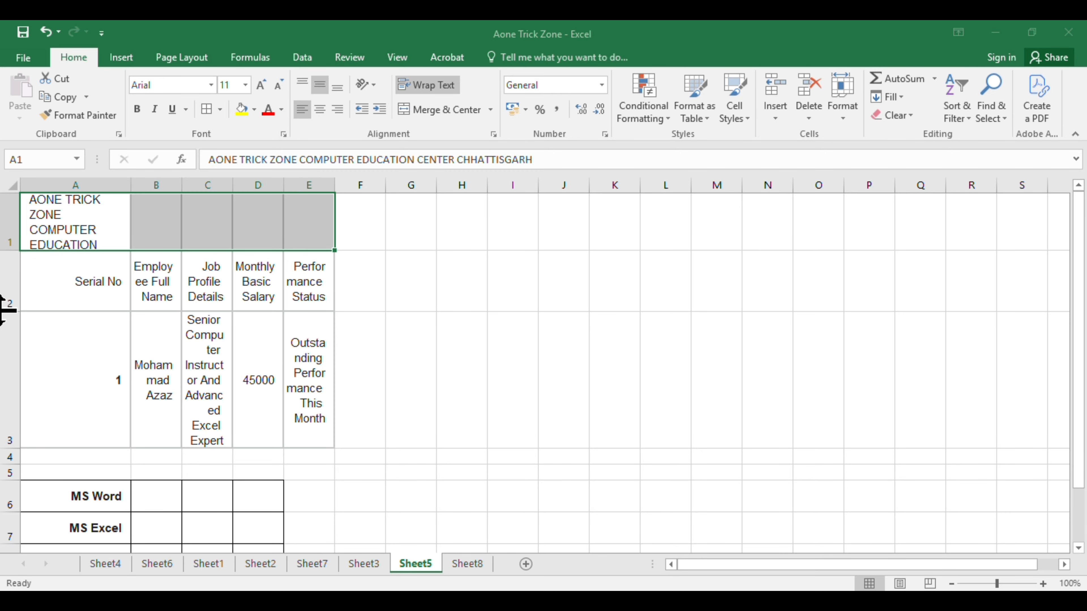
Turn off text wrapping for the title row range A1:E1
key(alt+h)
key(w)
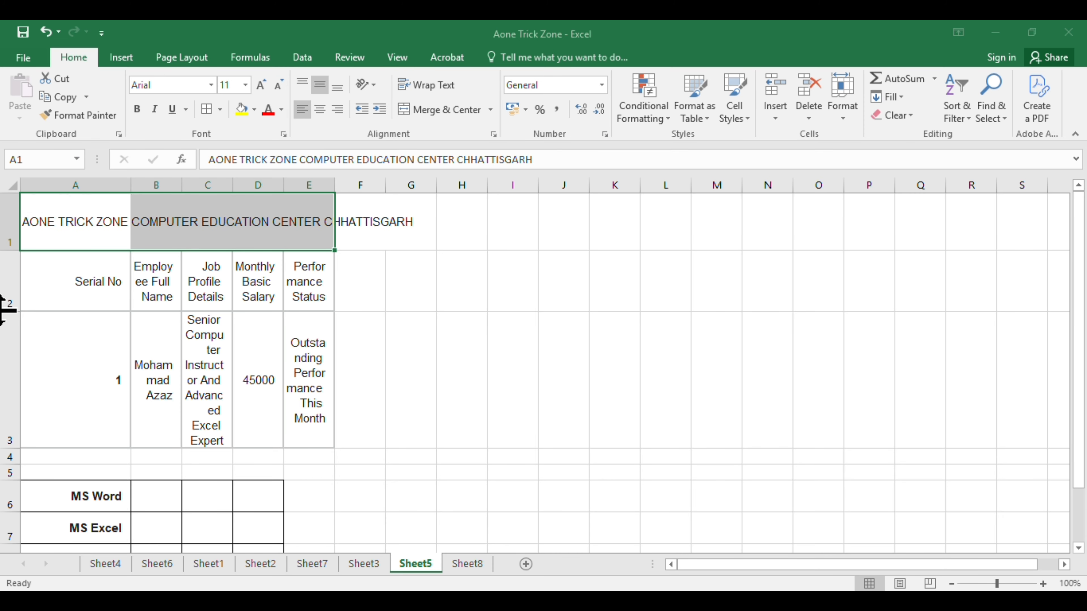
click(260, 274)
click(387, 279)
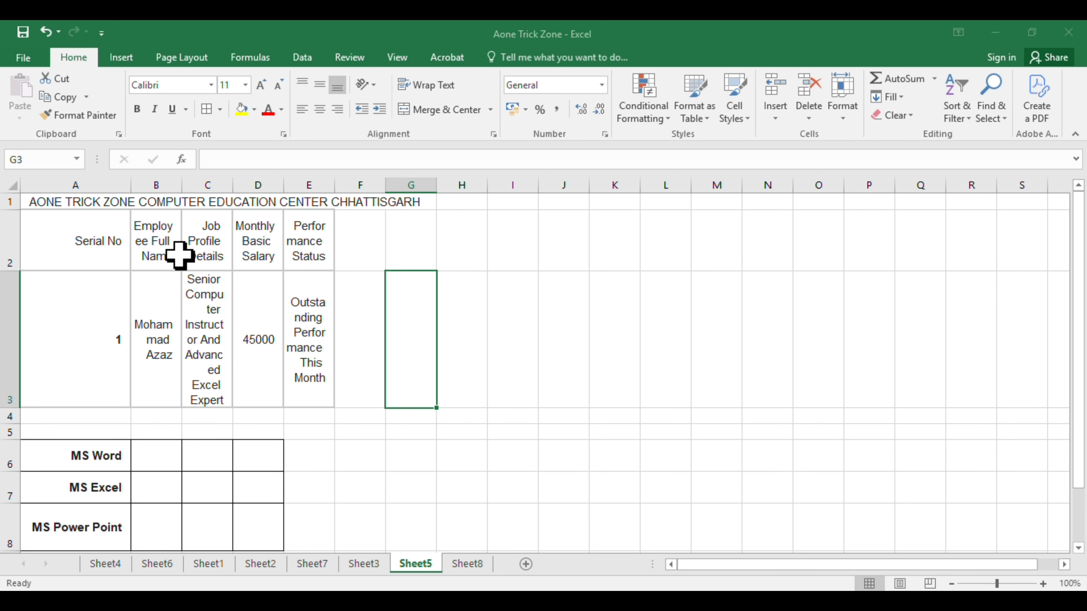
Make row 1 with the title taller, roughly double its single-line height
click(38, 203)
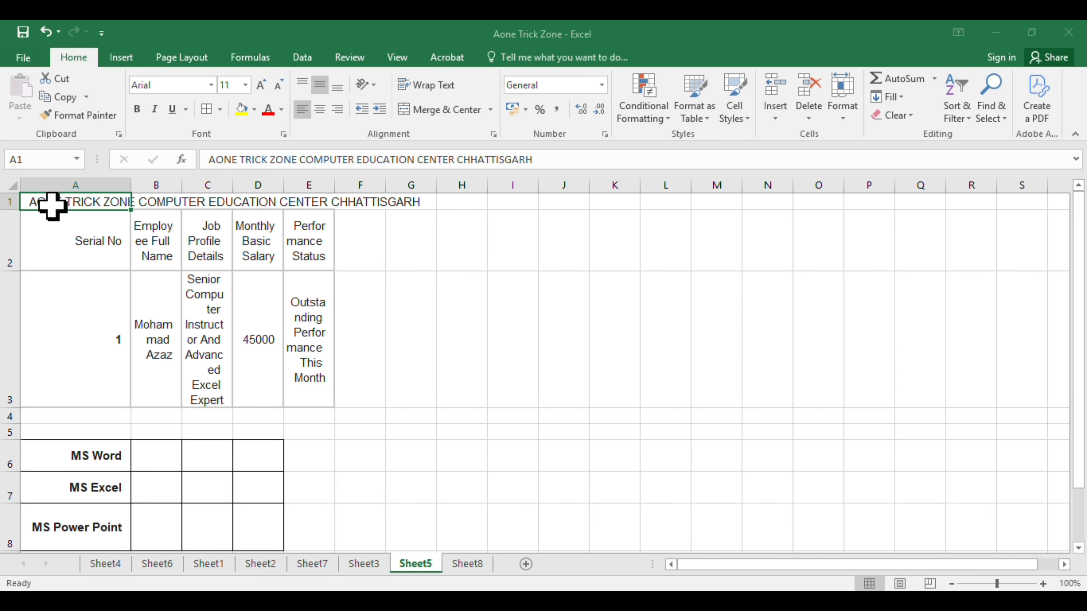
drag(11, 210, 11, 229)
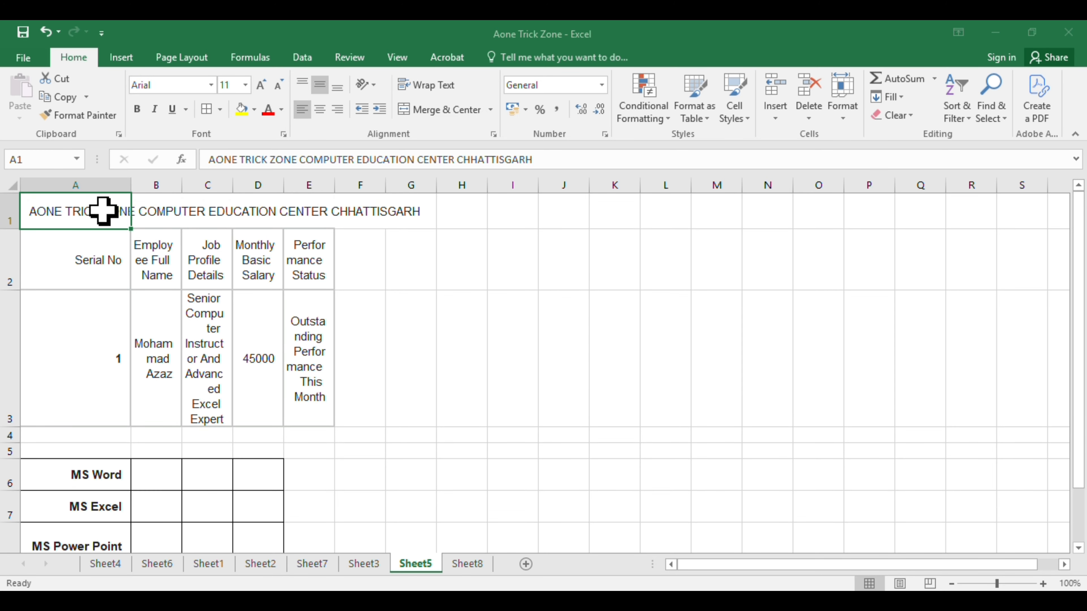
click(339, 224)
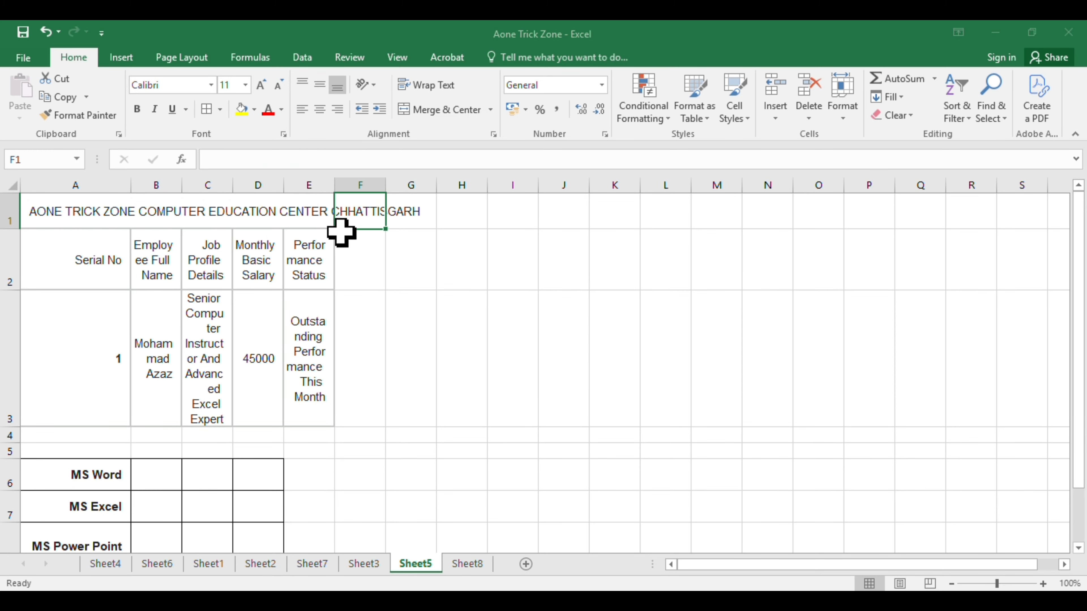
Turn on text wrapping for the title in cell A1
click(41, 219)
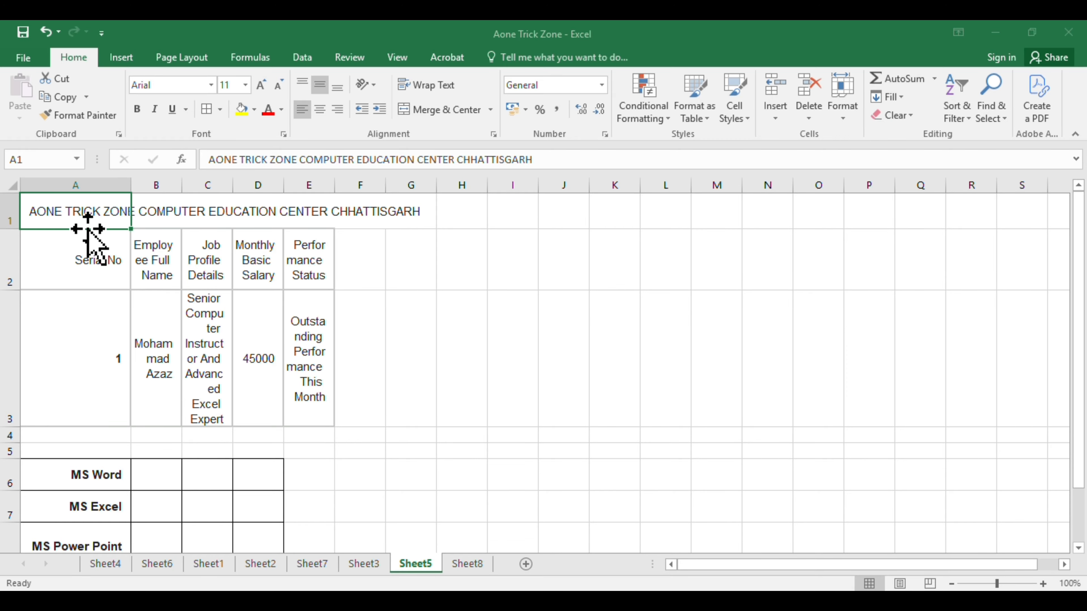
key(alt+h)
key(w)
AutoFit the column widths of the whole employee table, A1:E3
key(ctrl+a)
key(alt+h)
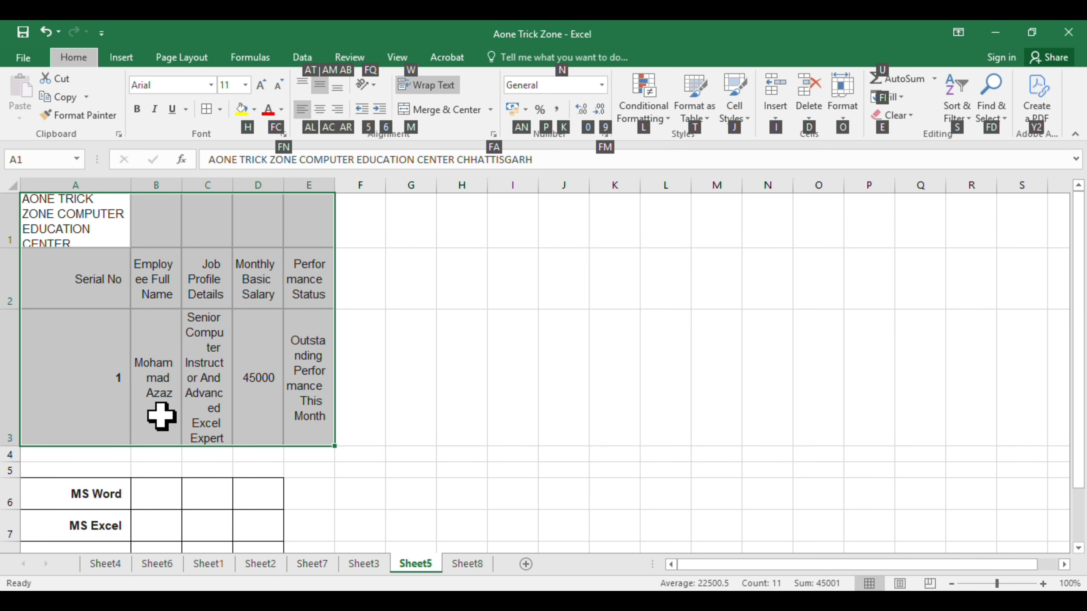
key(o)
key(a)
key(i)
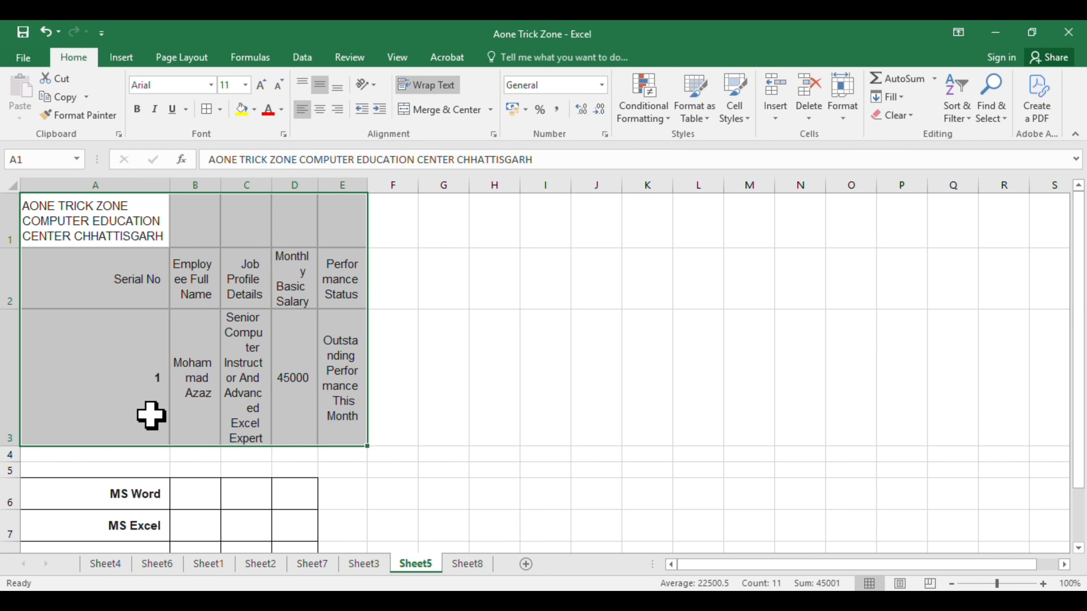
click(475, 335)
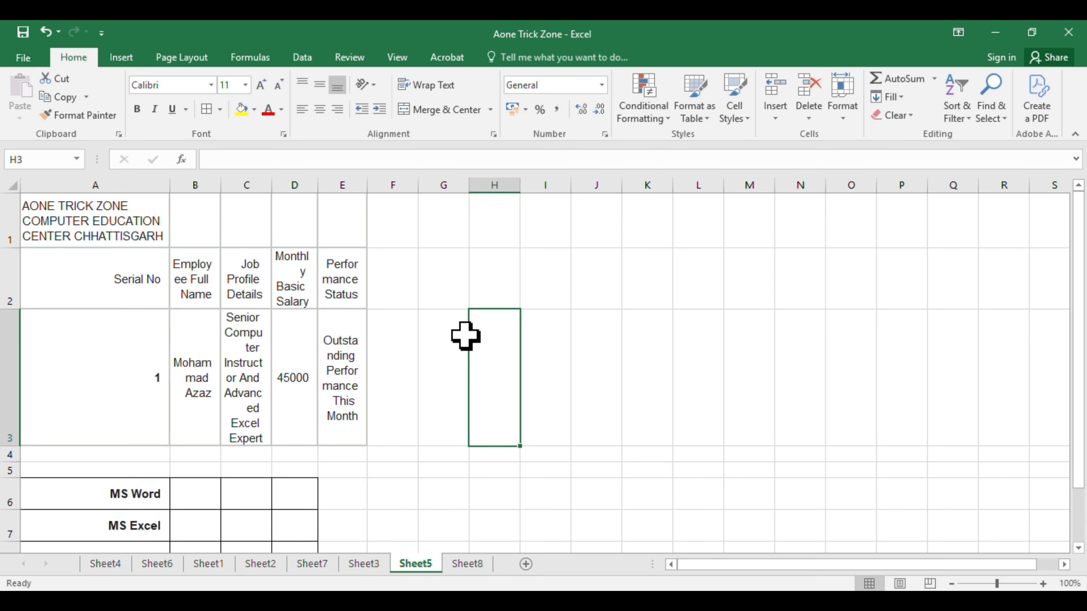
Turn off text wrapping for the title in row 1 so it runs on a single line
drag(114, 221, 327, 223)
click(417, 88)
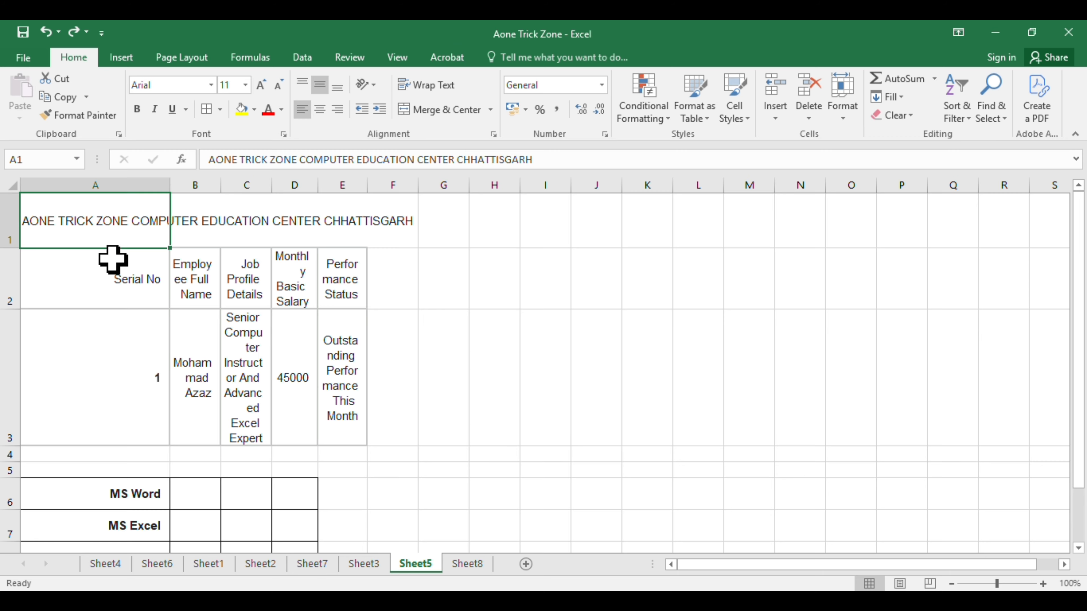
drag(75, 232, 163, 347)
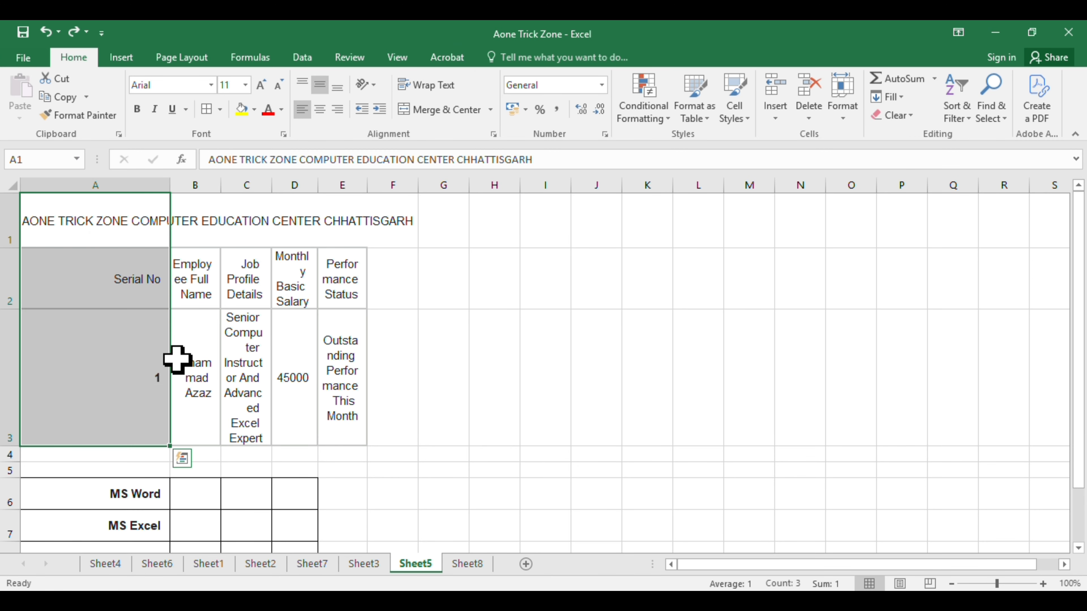
click(461, 45)
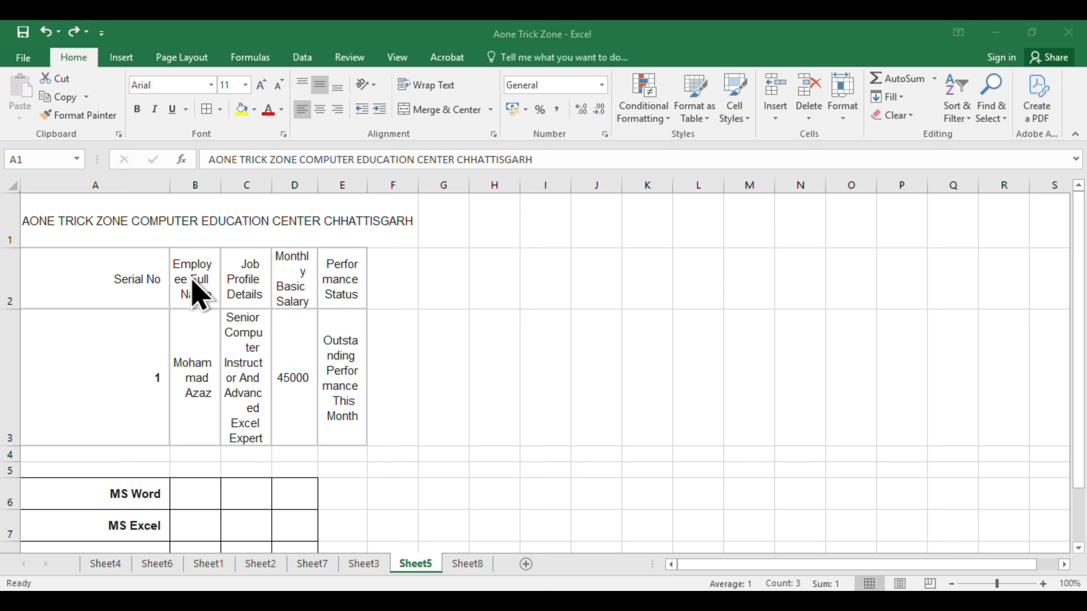
click(213, 262)
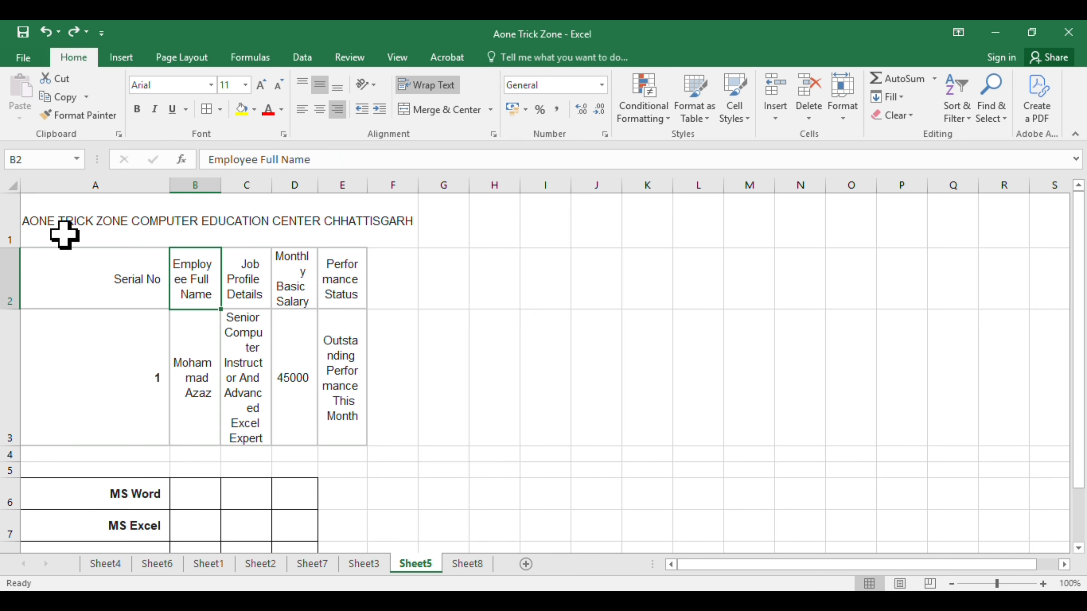
click(45, 234)
click(17, 251)
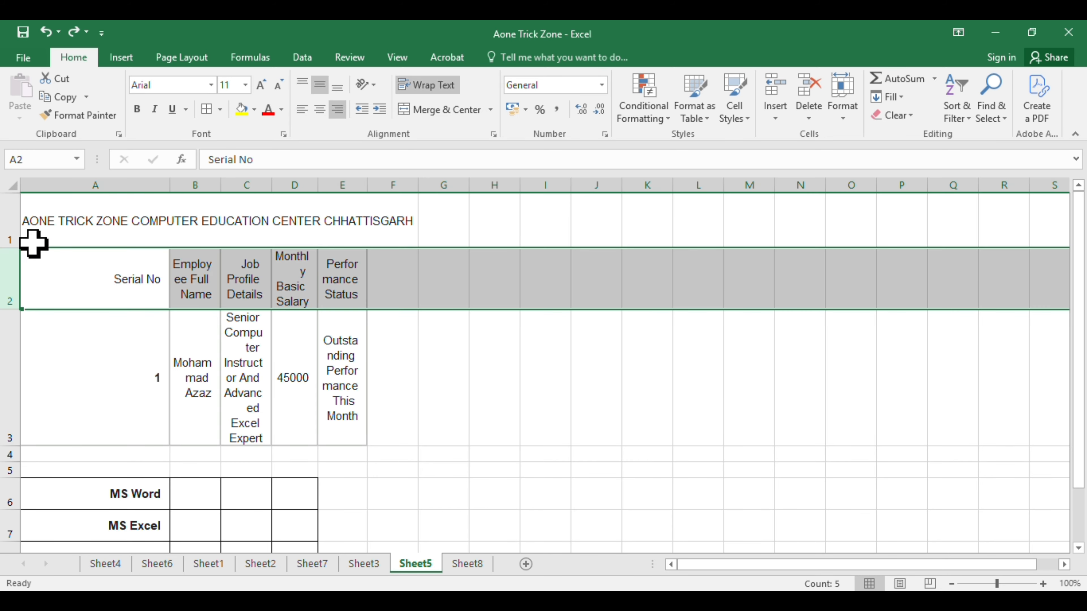
click(174, 236)
click(60, 222)
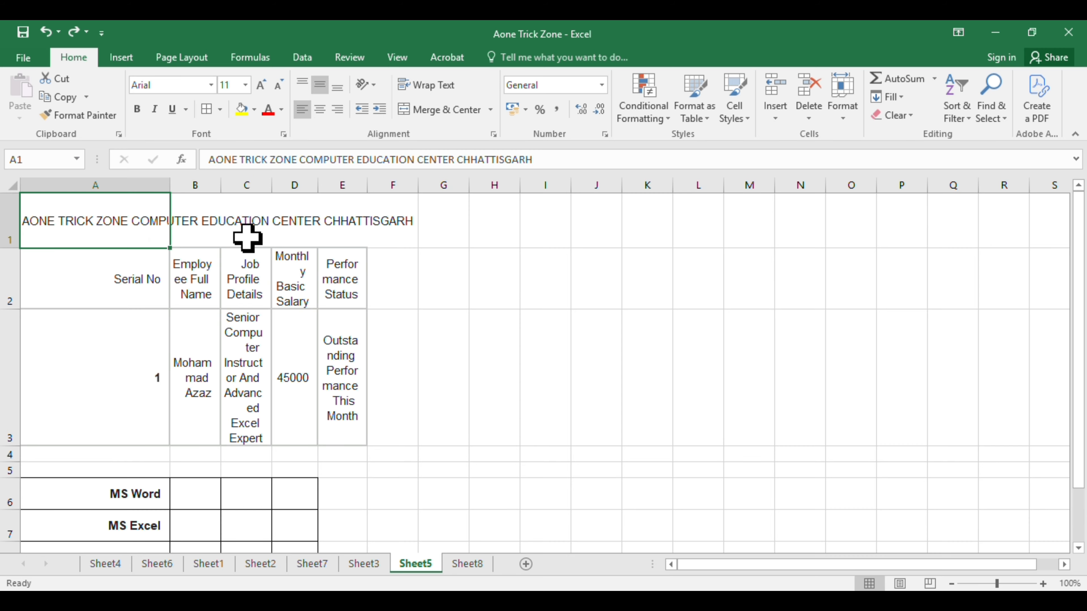
Widen columns D, B and C so that their header words fit without breaking in the middle
drag(317, 191, 335, 192)
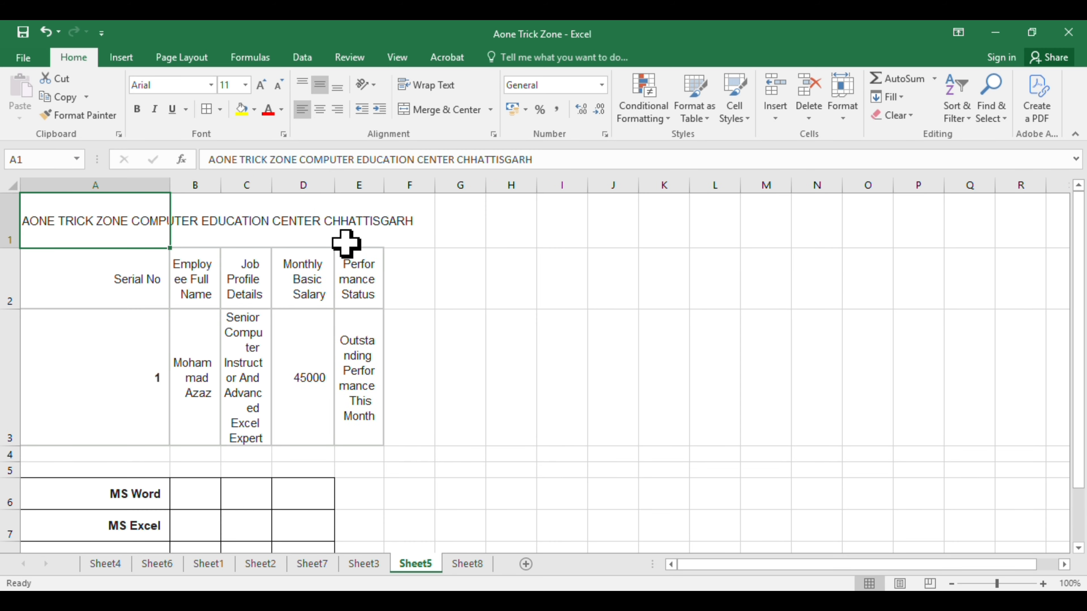
click(337, 231)
click(208, 234)
click(60, 225)
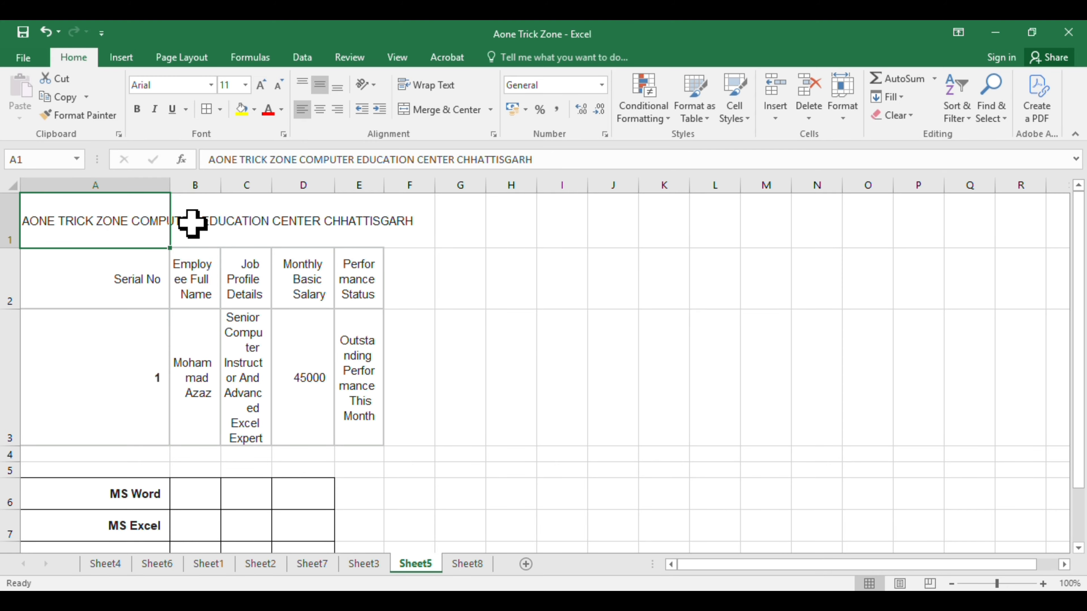
click(233, 221)
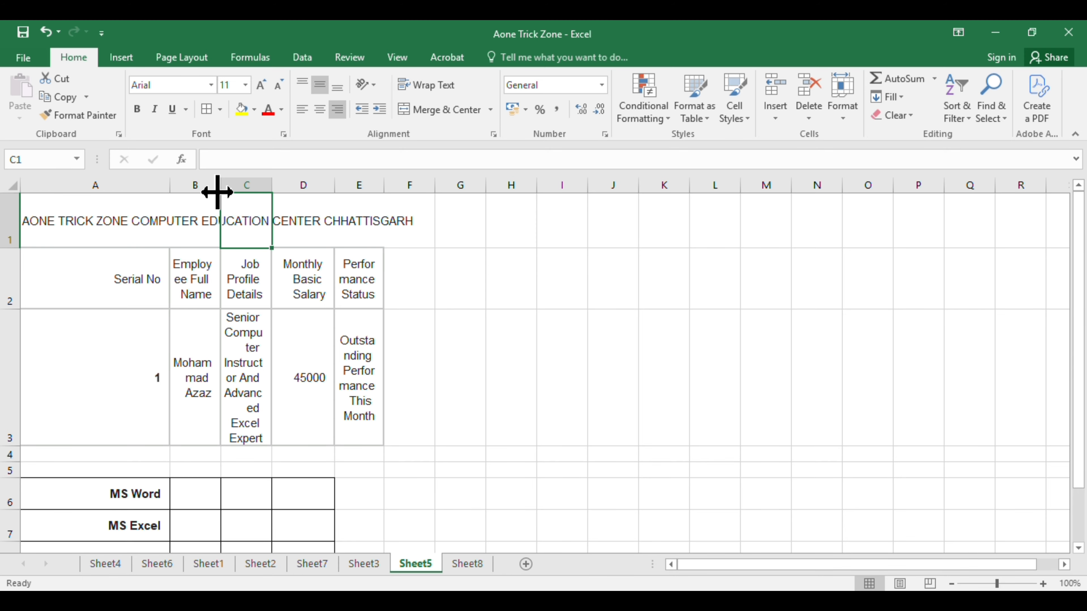
drag(217, 192, 328, 189)
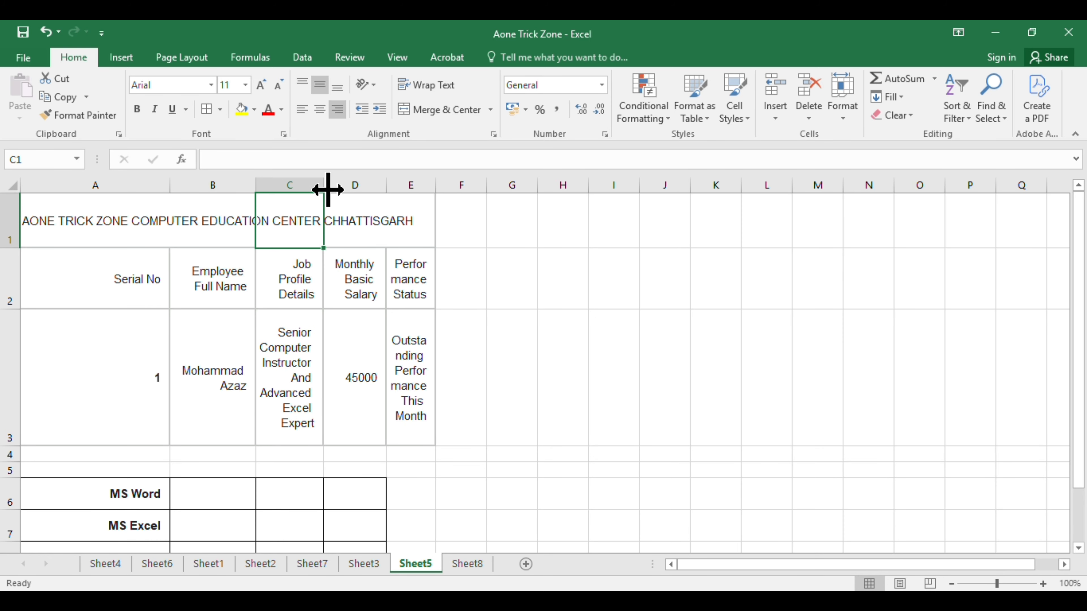
click(145, 219)
click(406, 217)
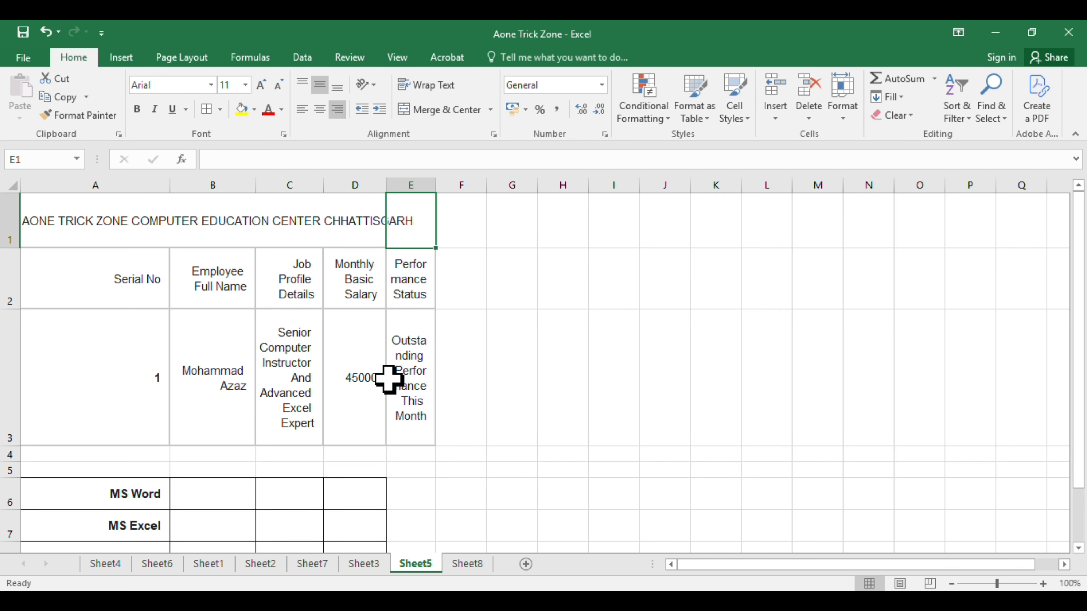
Merge and center the title across cells A1:E1
drag(53, 214, 407, 214)
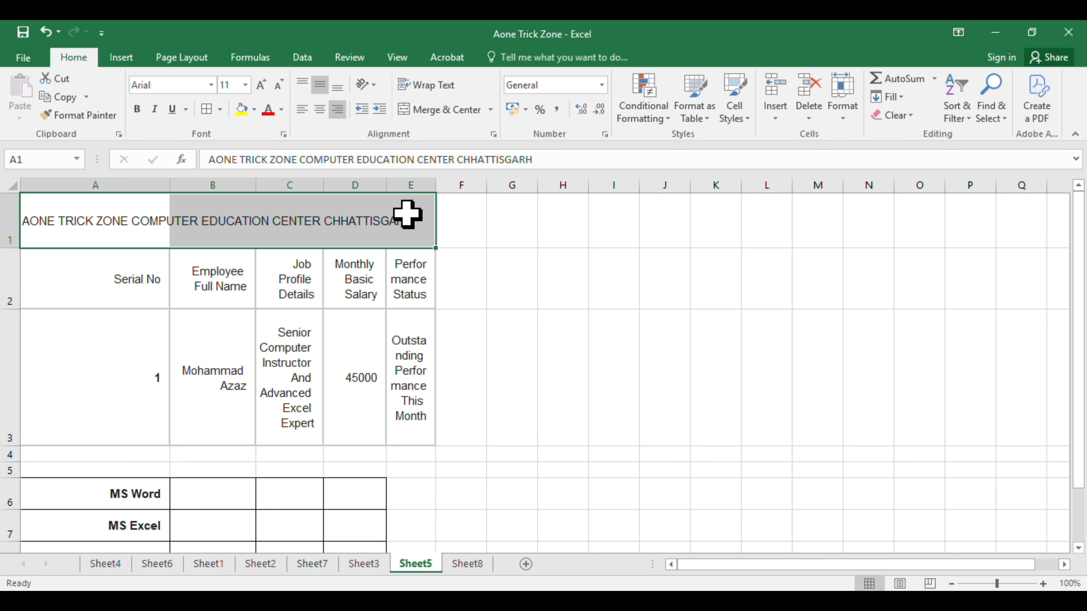
double_click(72, 58)
click(73, 58)
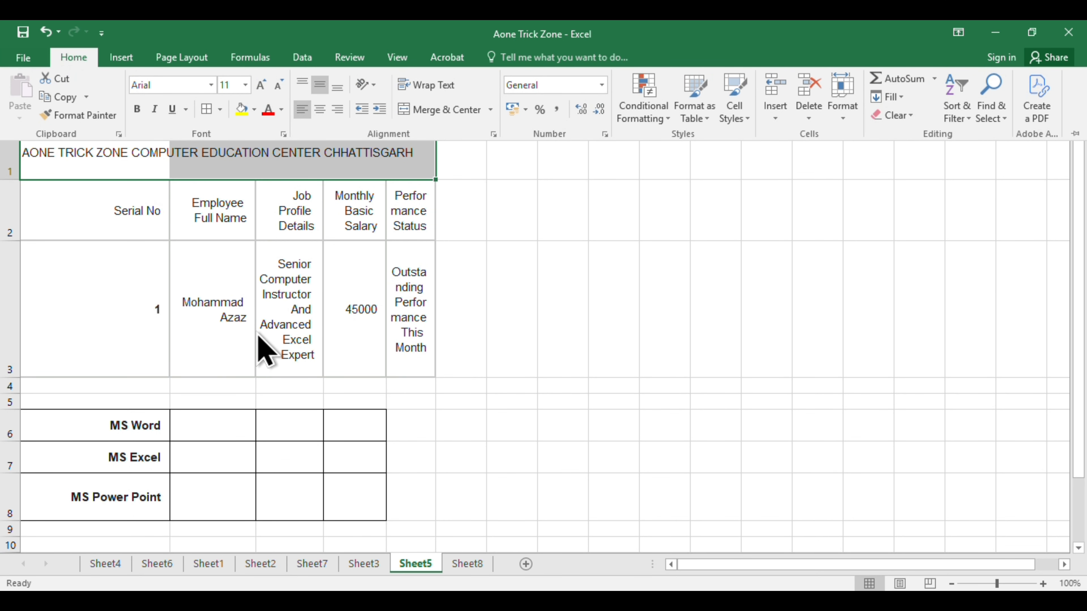
click(441, 112)
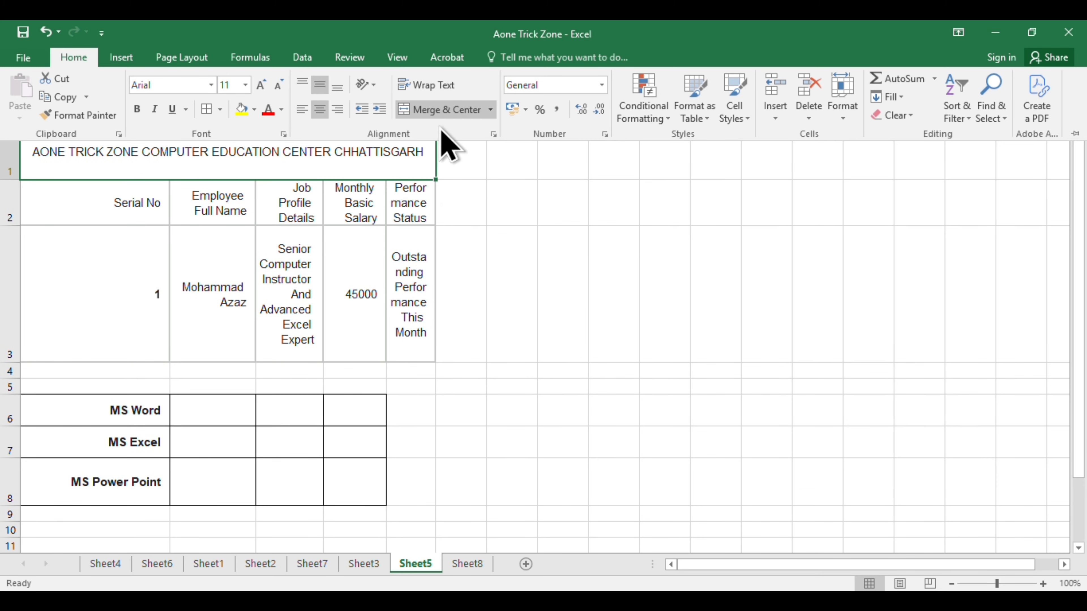
click(75, 60)
double_click(74, 60)
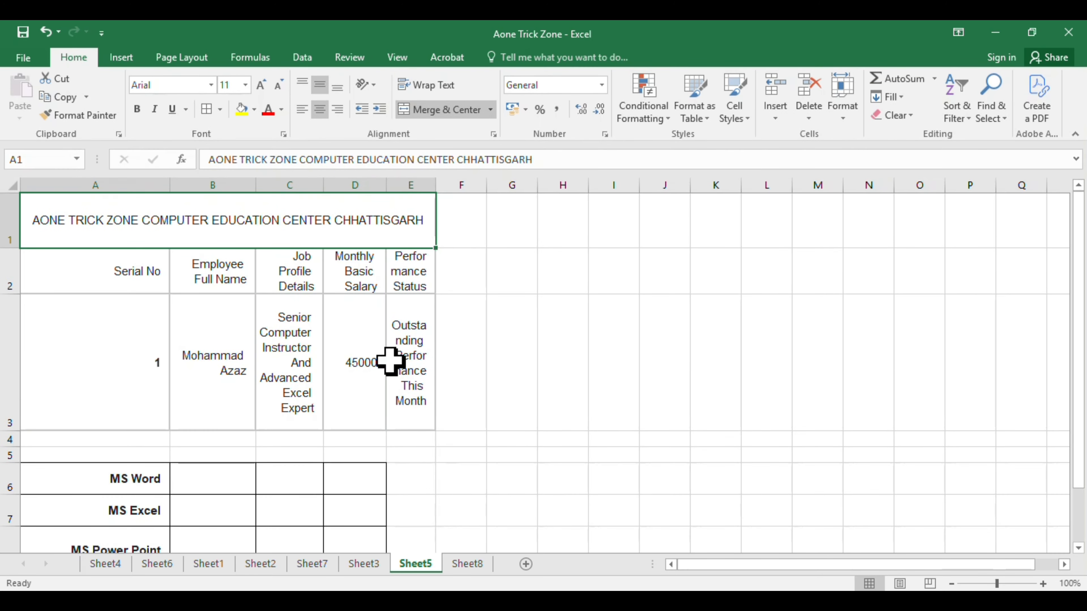
click(512, 258)
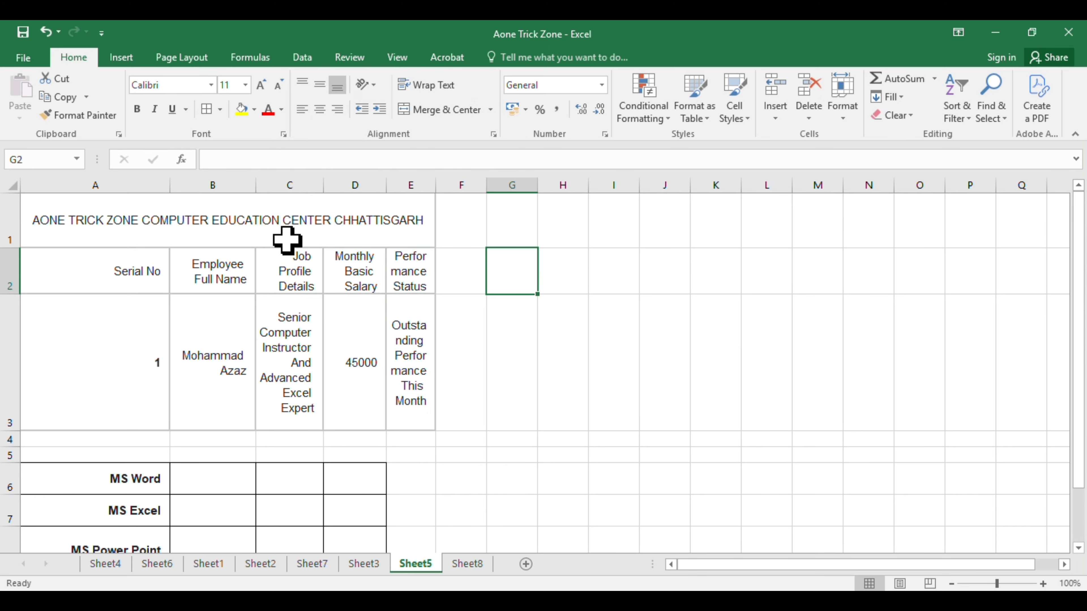
Make the merged title in row 1 bold
click(286, 239)
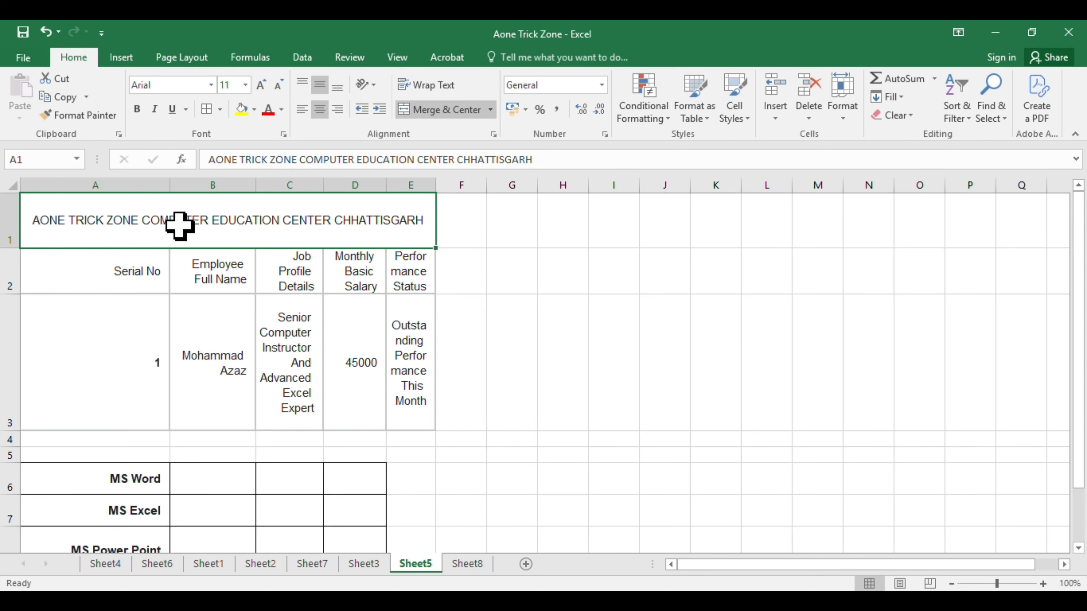
click(136, 109)
click(479, 271)
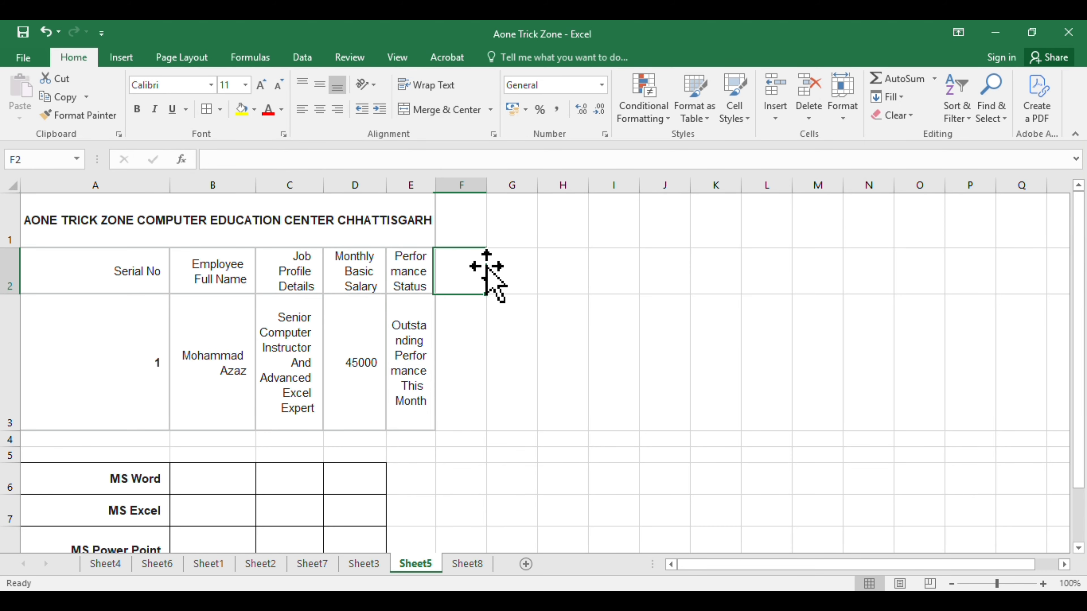
Center the employee table contents in A2:E3 horizontally
drag(92, 268, 397, 379)
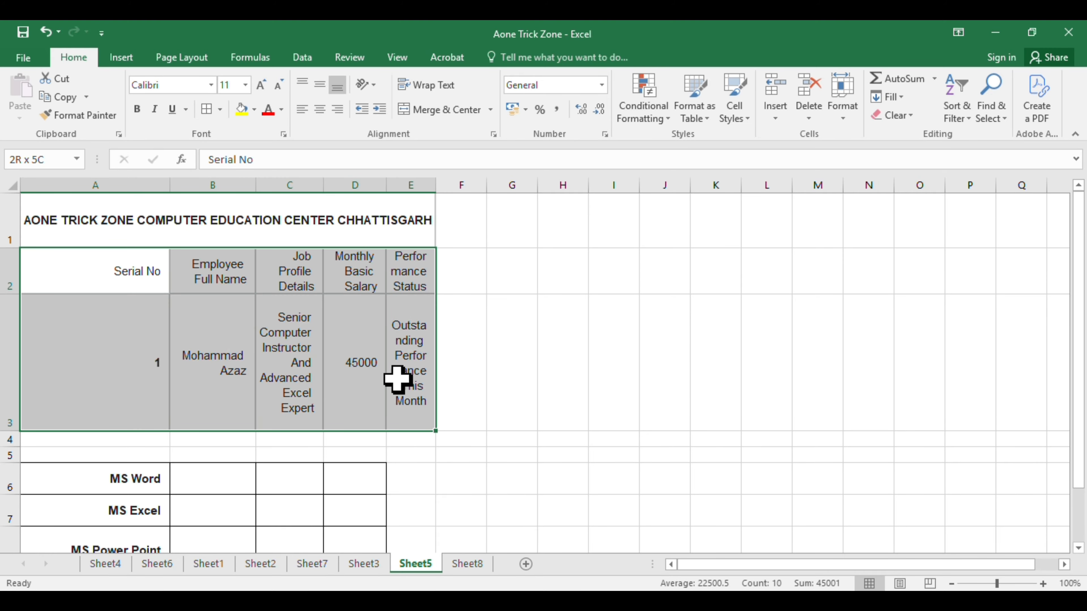
click(319, 109)
click(453, 316)
click(122, 234)
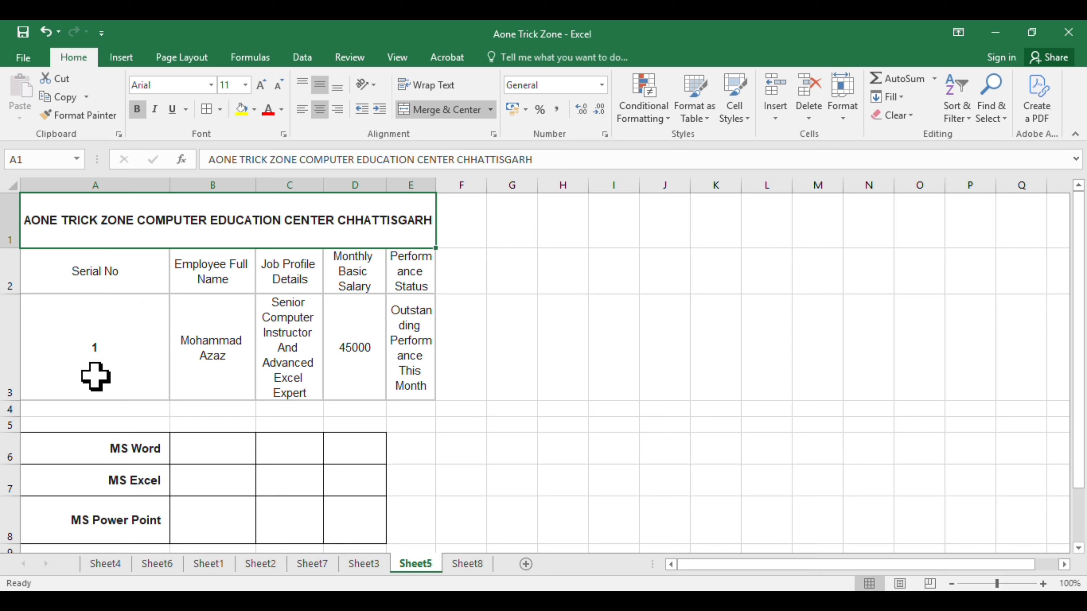
key(alt)
key(h)
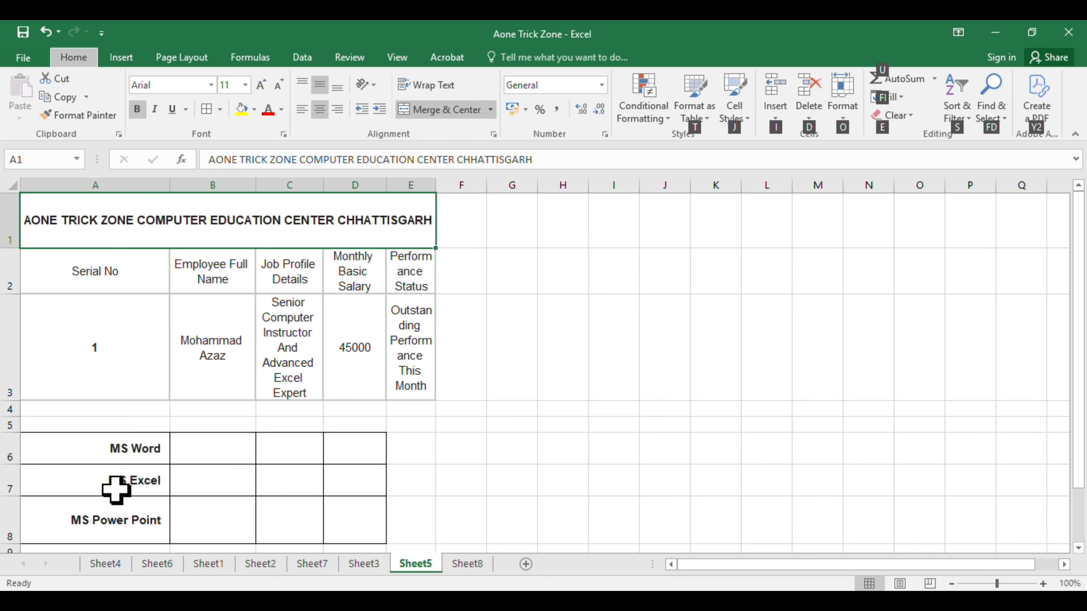
key(i)
key(i)
key(Escape)
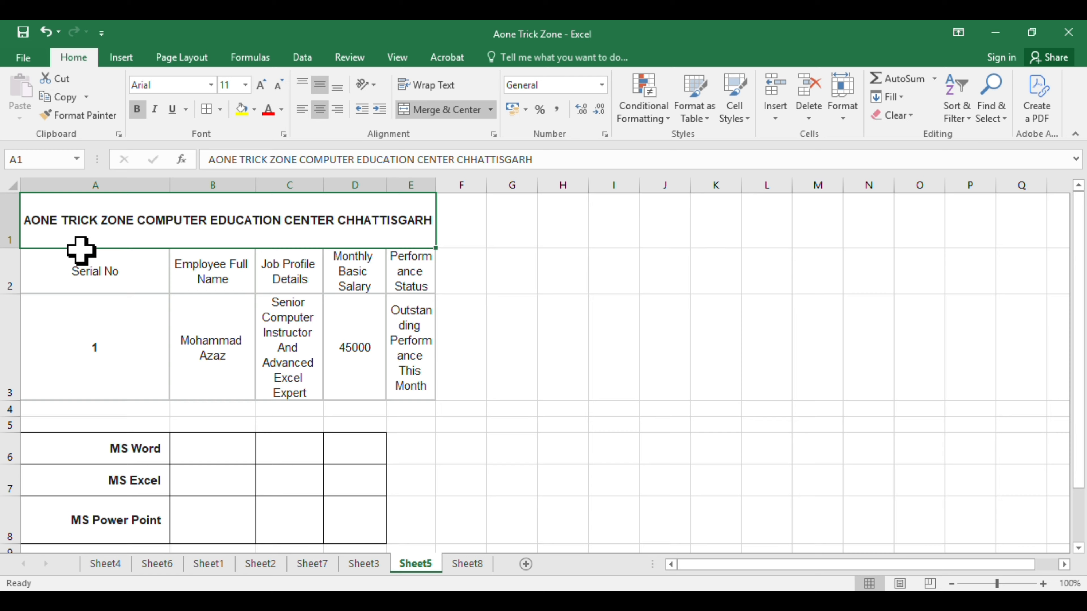
Unmerge the title cells A1:E1
key(alt)
key(h)
key(m)
key(u)
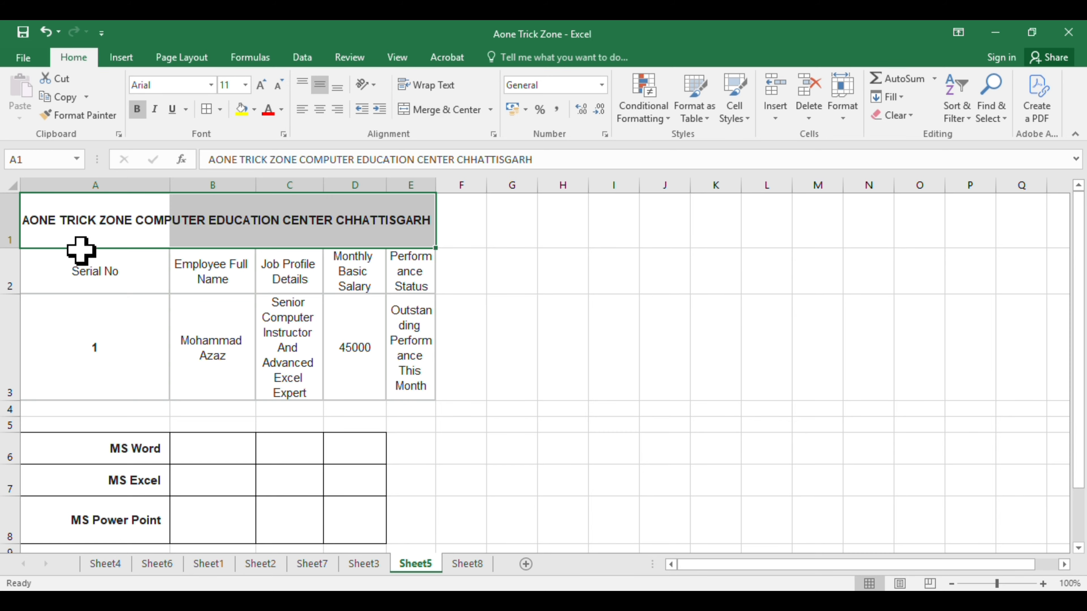
Merge and center the title across A1:E1 again
key(alt)
key(h)
key(m)
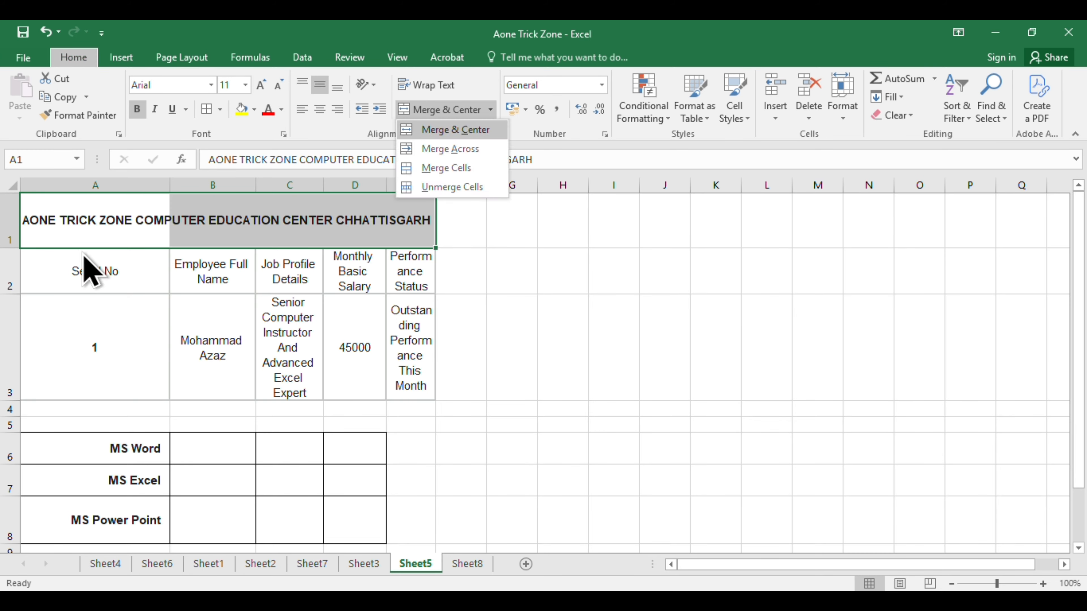
key(c)
click(497, 261)
click(310, 223)
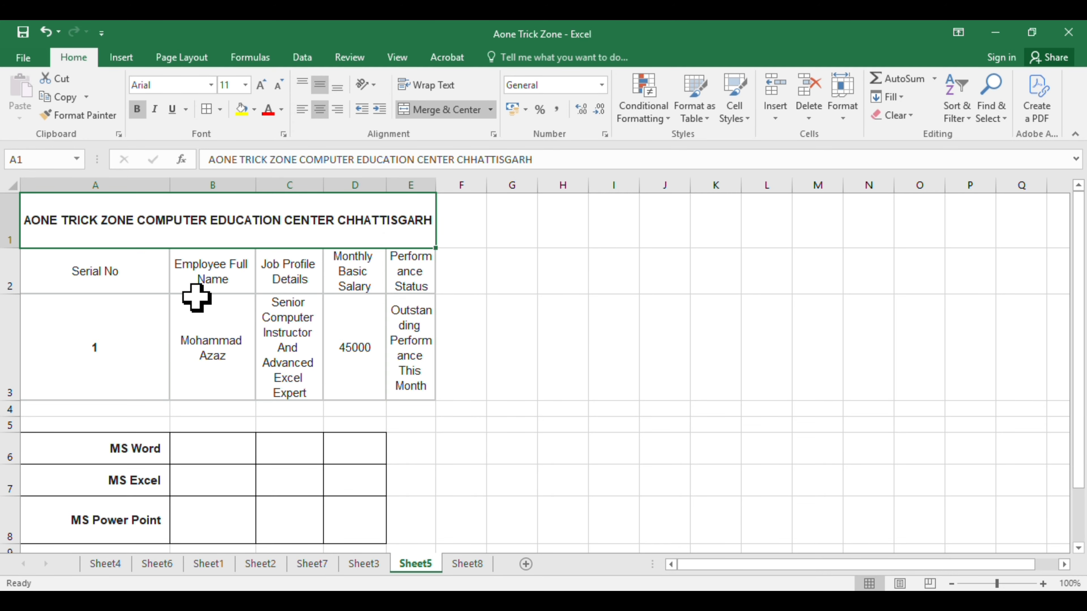
Narrow column A to a width of about 16 and widen column E so that "Performance" fits on one line
drag(169, 185, 113, 186)
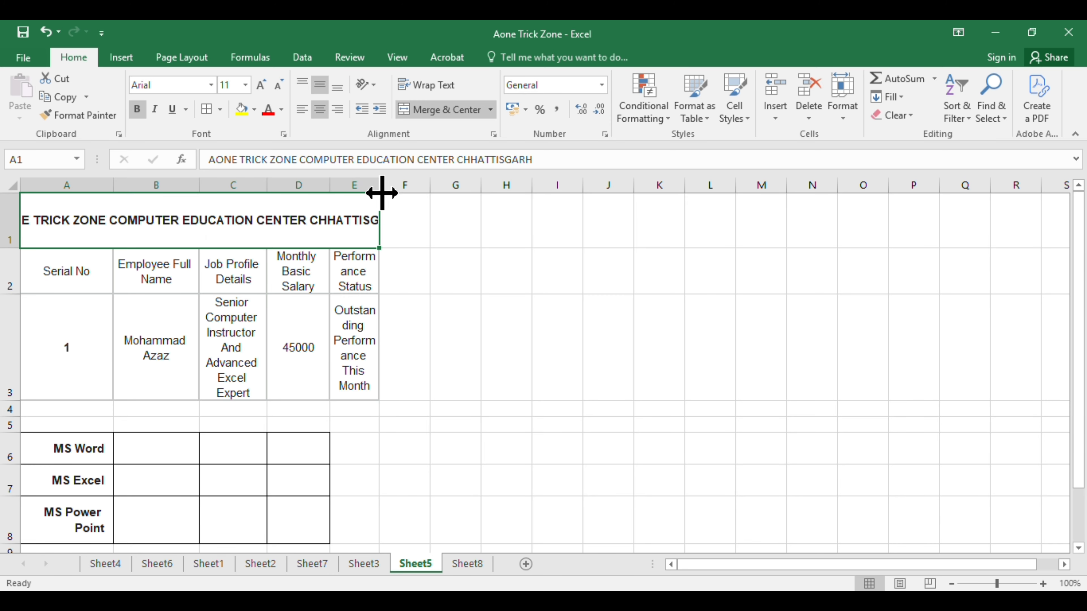
drag(380, 189, 416, 189)
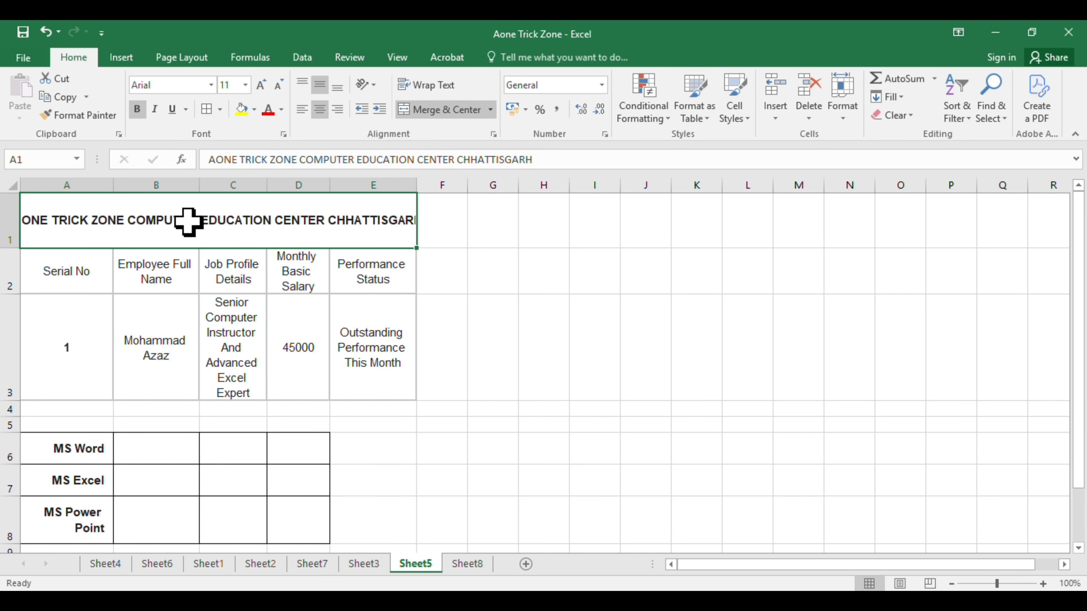
Turn on text wrapping for the merged title in row 1 and narrow column A slightly further
click(451, 86)
click(379, 317)
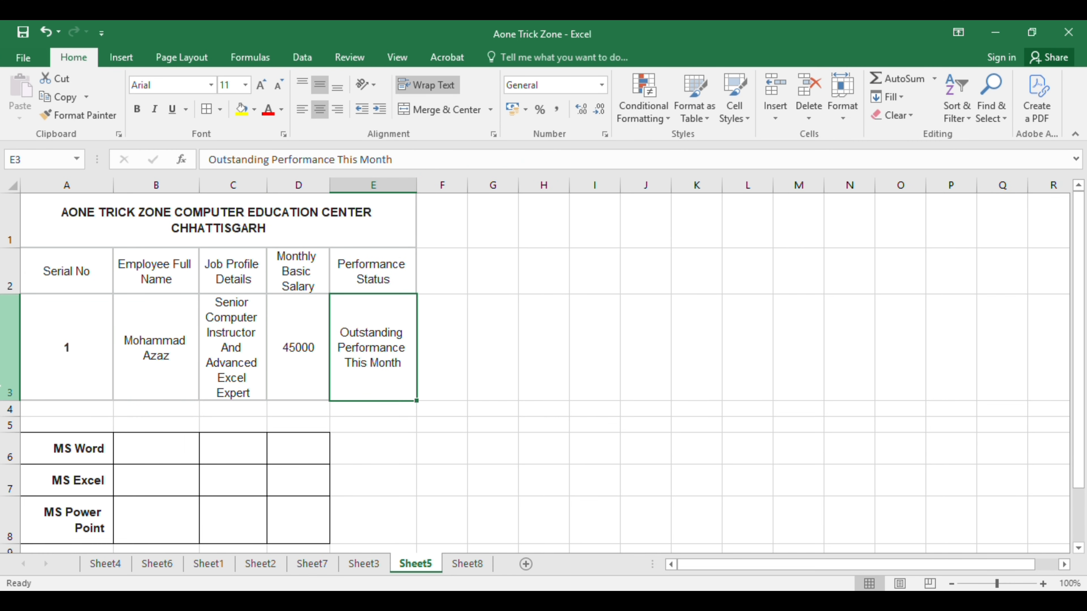
drag(113, 185, 101, 185)
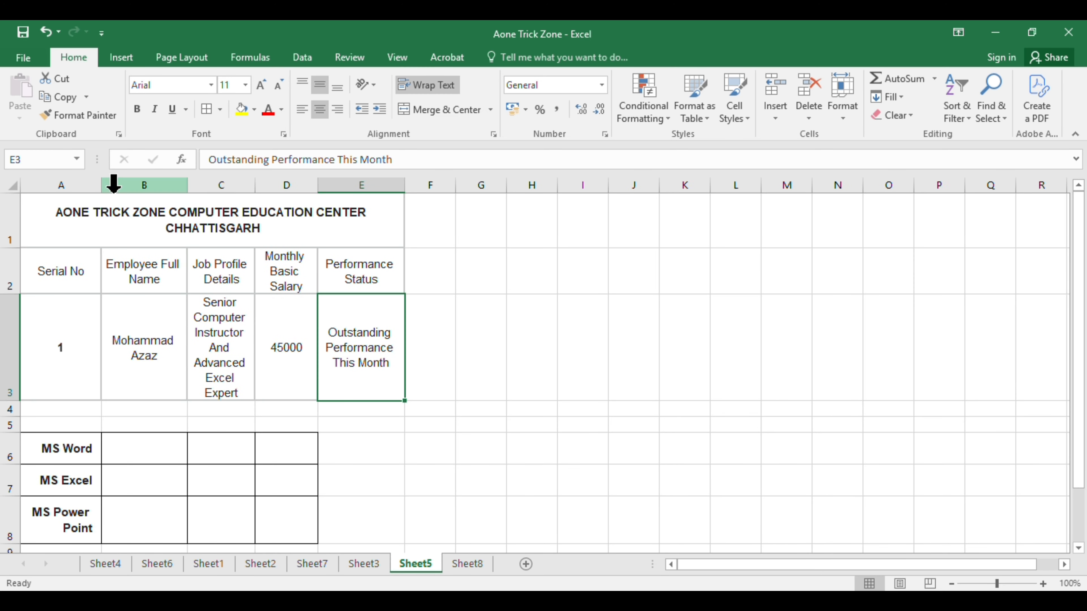
Select the MS Word, MS Excel and MS Power Point table, cells A6:D8
scroll(134, 424, down, 2)
scroll(119, 342, up, 2)
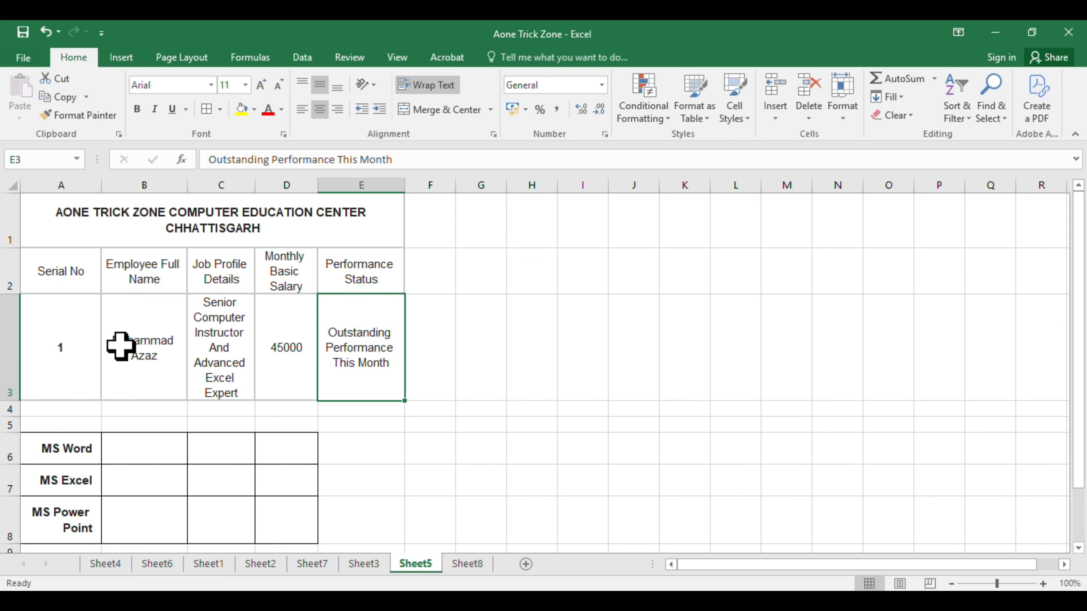
scroll(119, 347, down, 1)
drag(49, 237, 308, 330)
scroll(270, 388, up, 1)
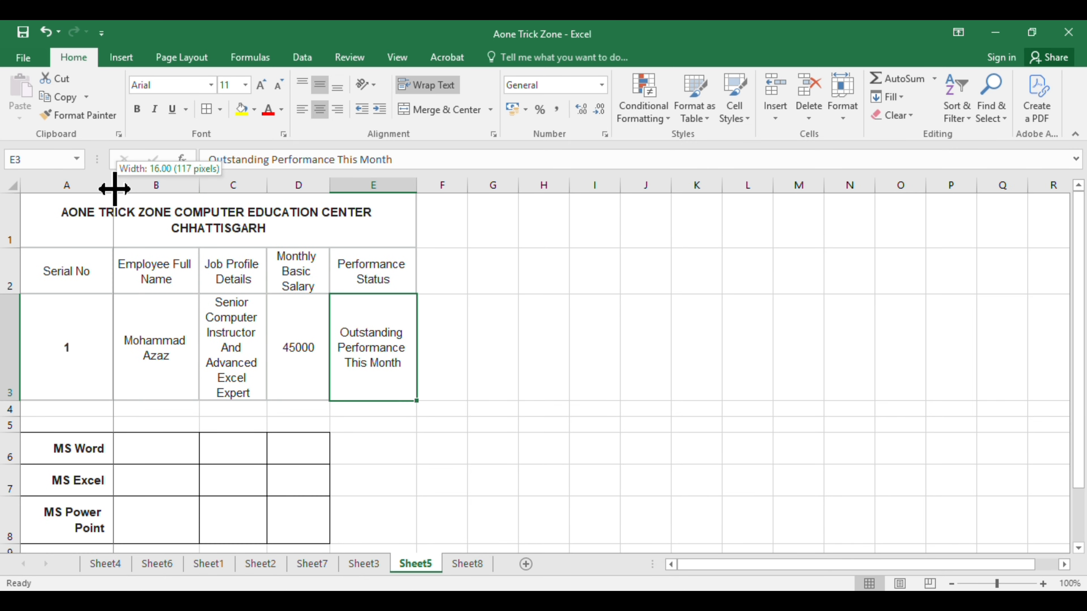
Narrow column A slightly further, keeping the merged title wrapped on two lines
drag(114, 189, 104, 189)
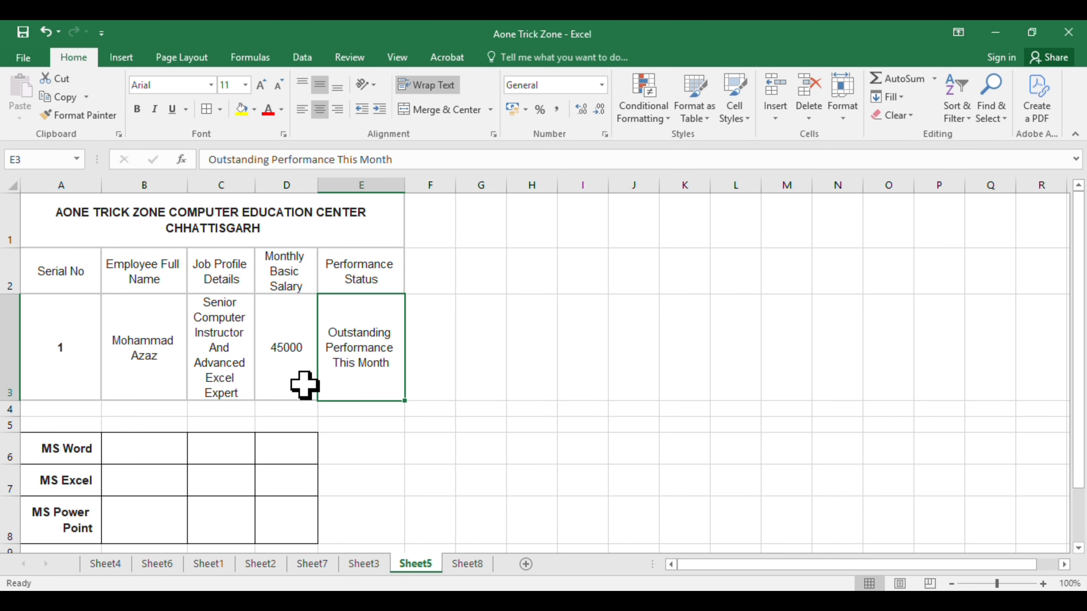
scroll(131, 449, down, 2)
scroll(138, 388, up, 2)
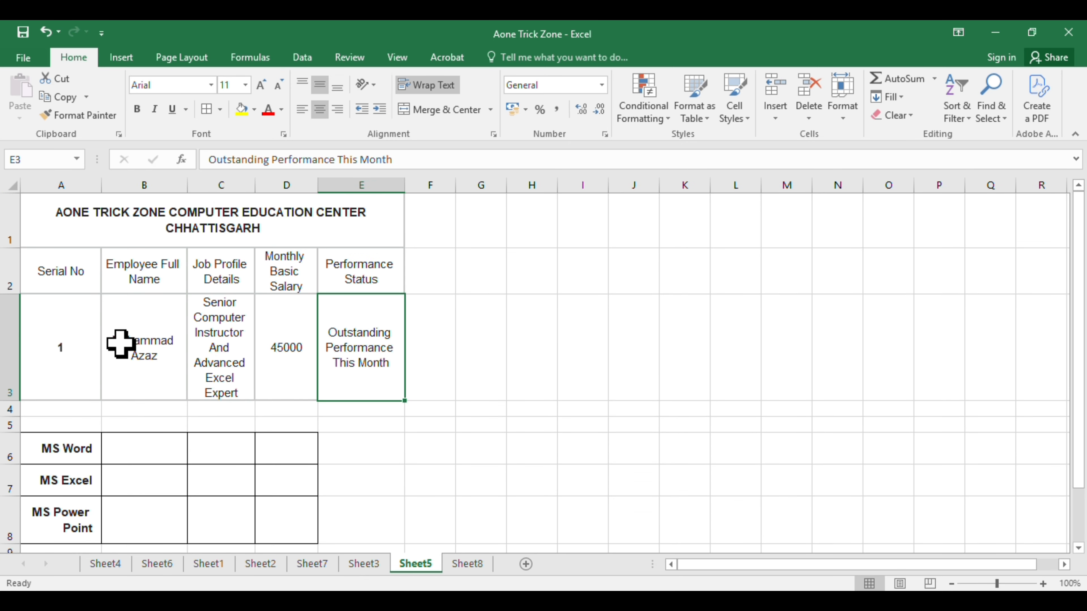
Try Merge & Center on the whole MS Word, MS Excel and MS Power Point table, A6:D8, and undo it
scroll(119, 346, down, 1)
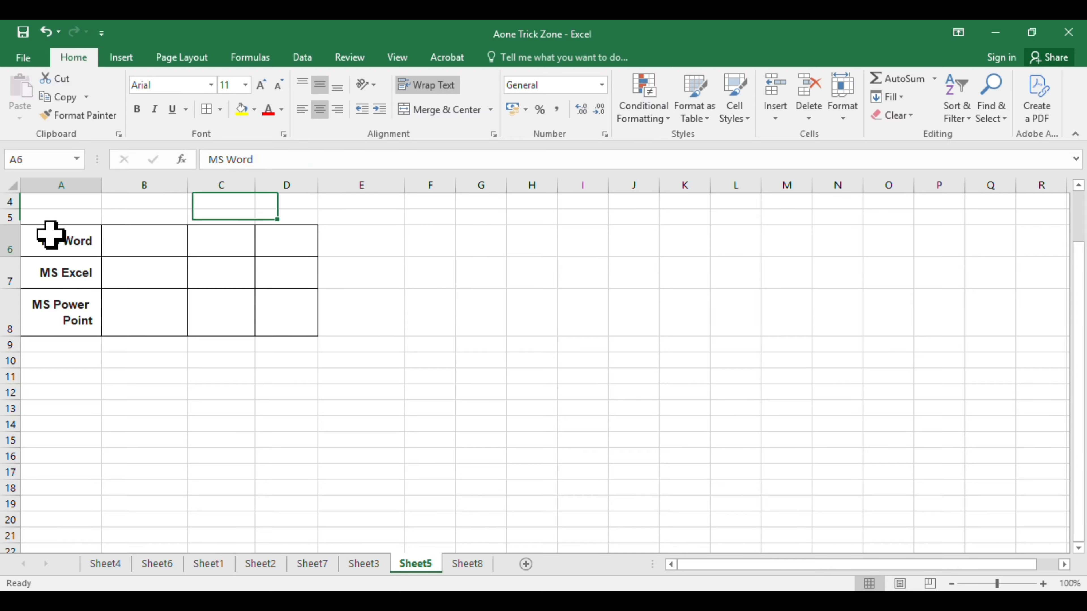
drag(49, 235, 308, 332)
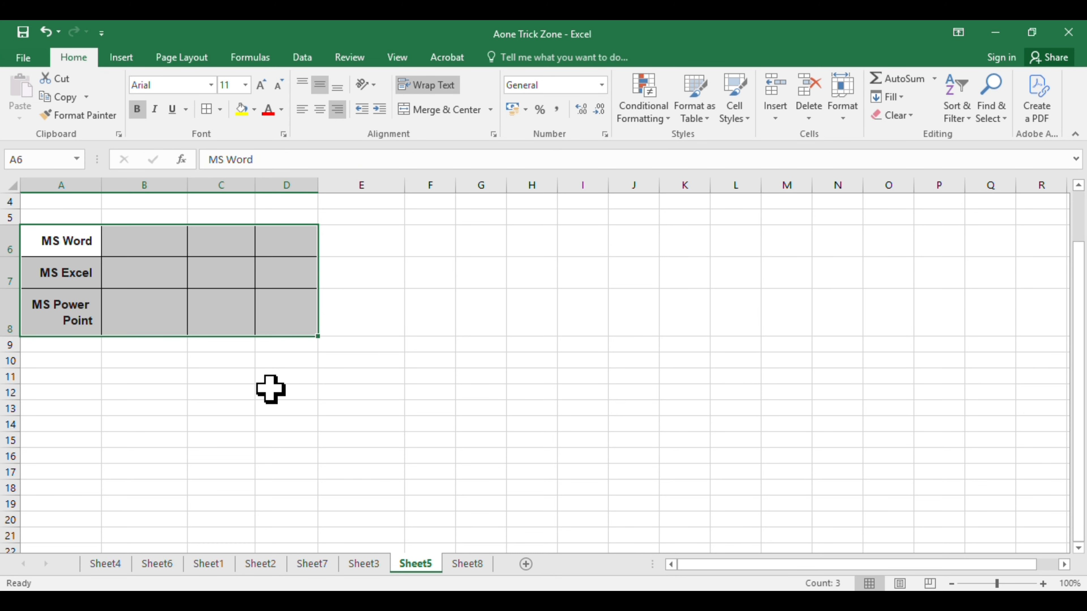
scroll(269, 388, up, 1)
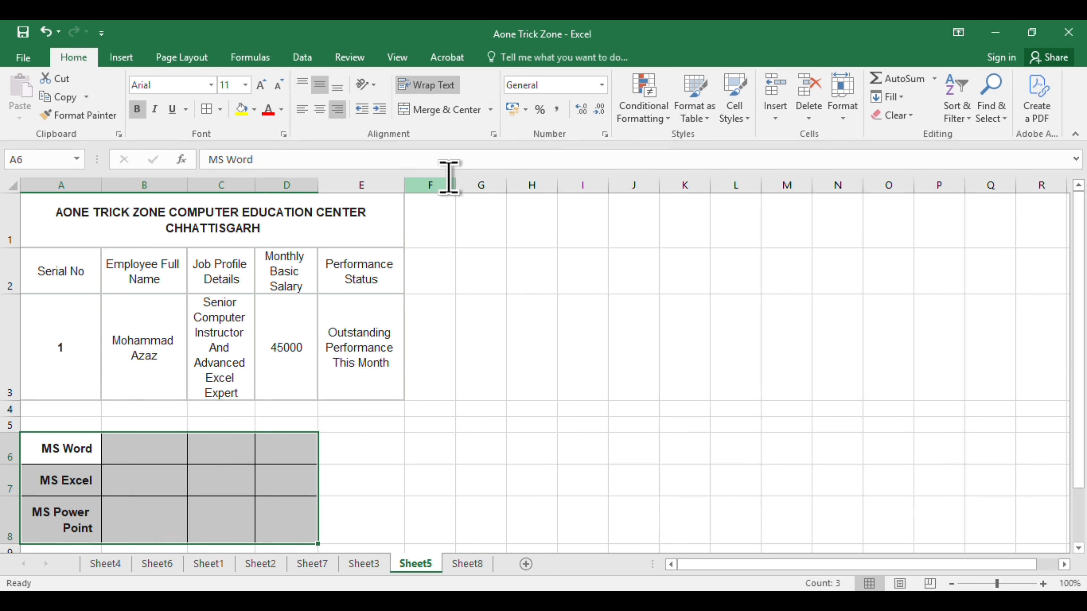
click(443, 110)
click(513, 373)
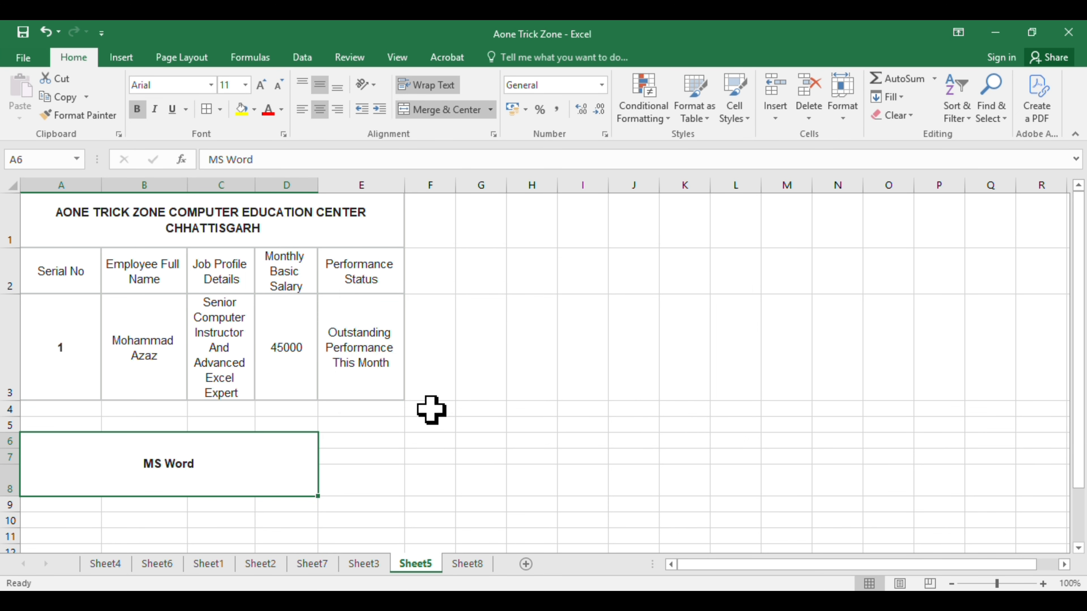
key(ctrl+z)
Merge cells A6:D8 across each row separately and left-align the merged MS Word, MS Excel and MS Power Point rows
click(235, 480)
click(145, 470)
drag(53, 440, 301, 485)
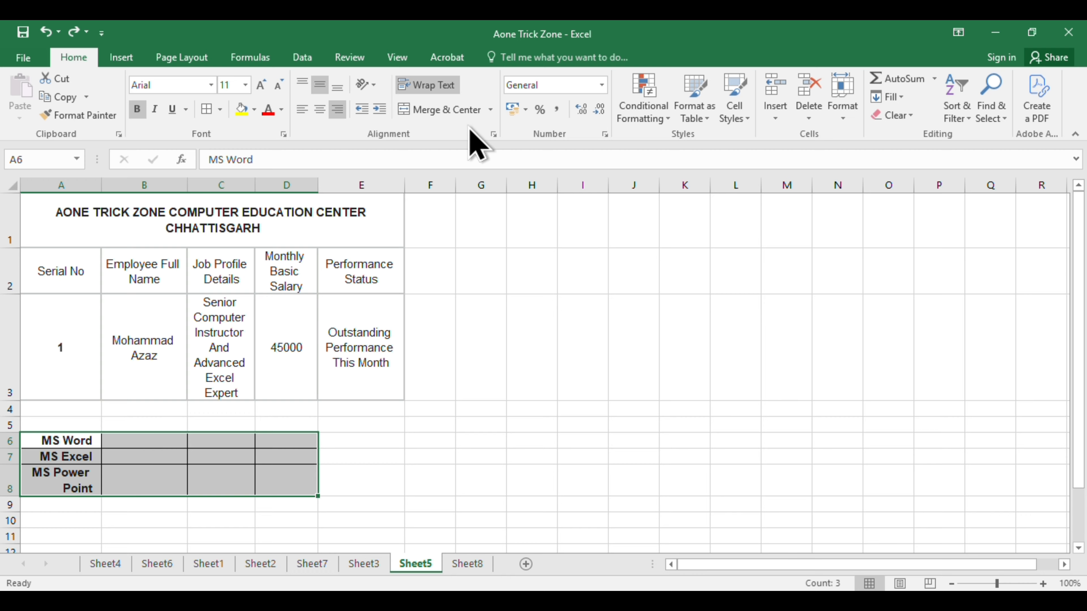
click(491, 111)
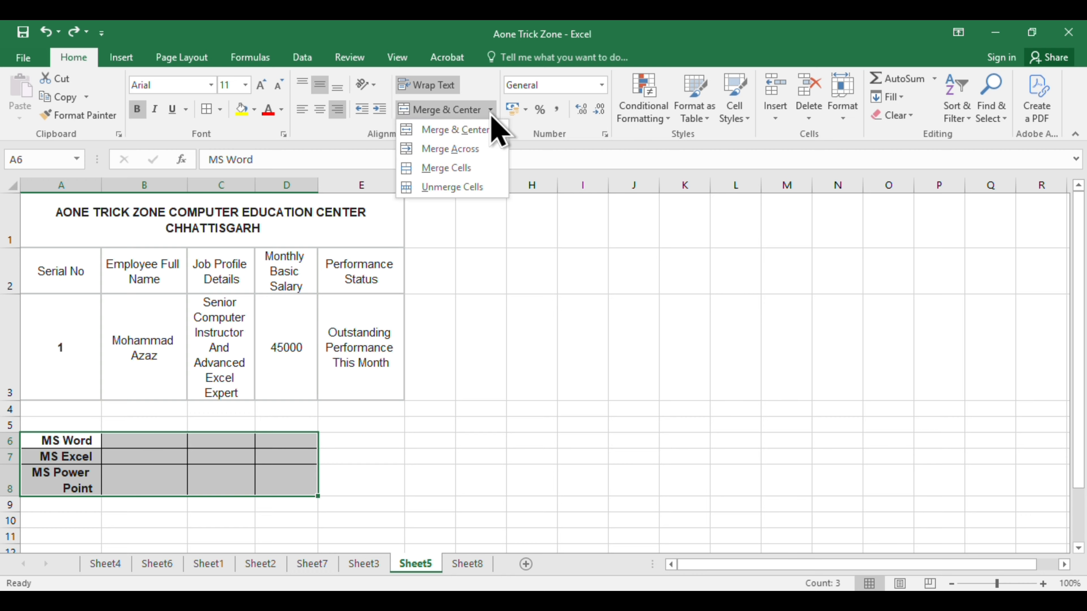
click(481, 149)
click(359, 485)
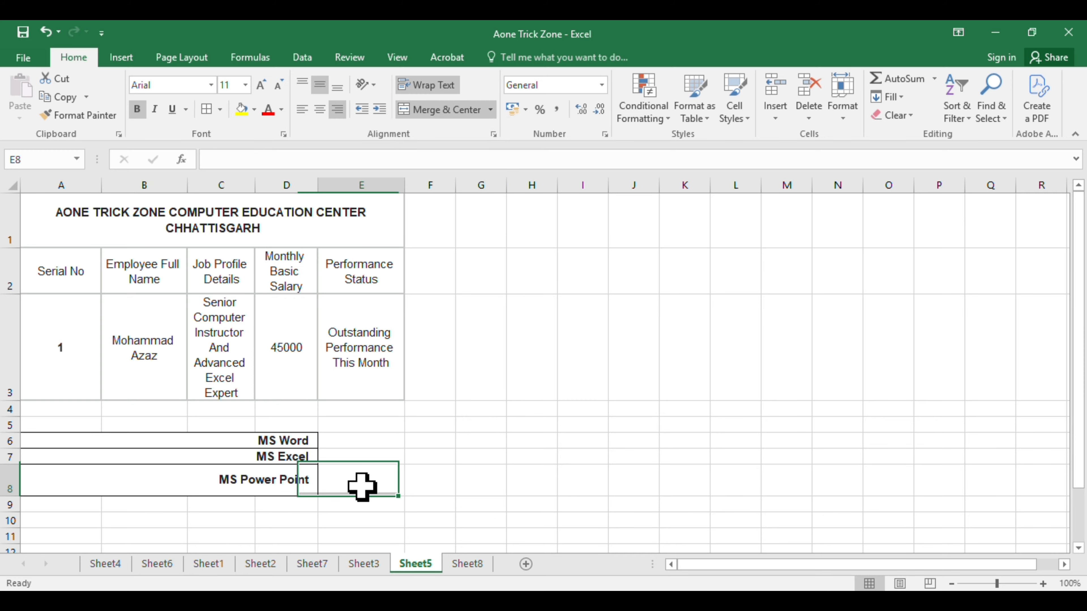
drag(271, 447, 271, 478)
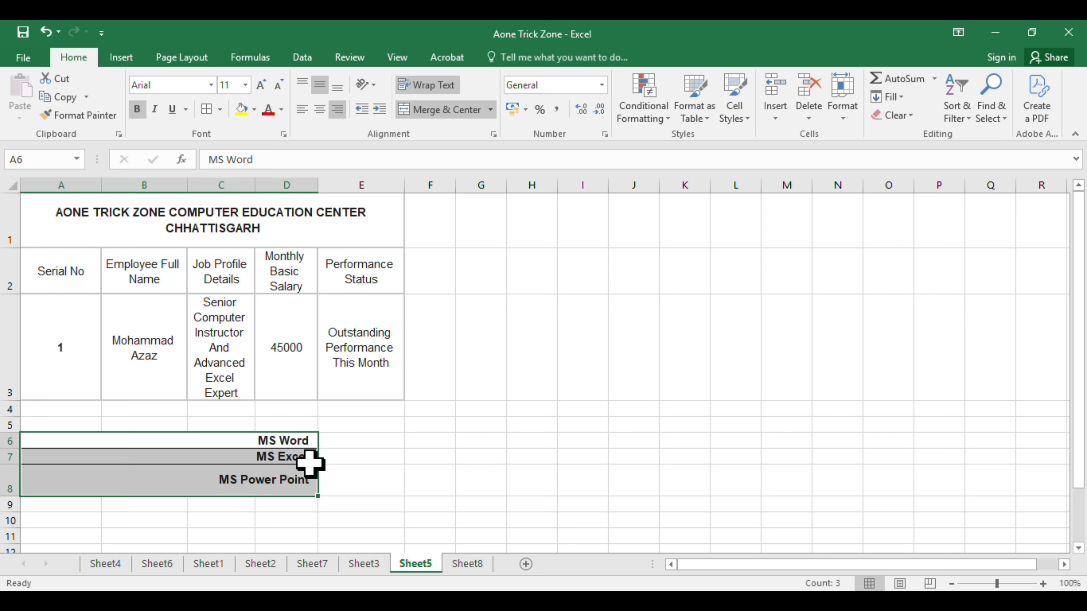
click(302, 109)
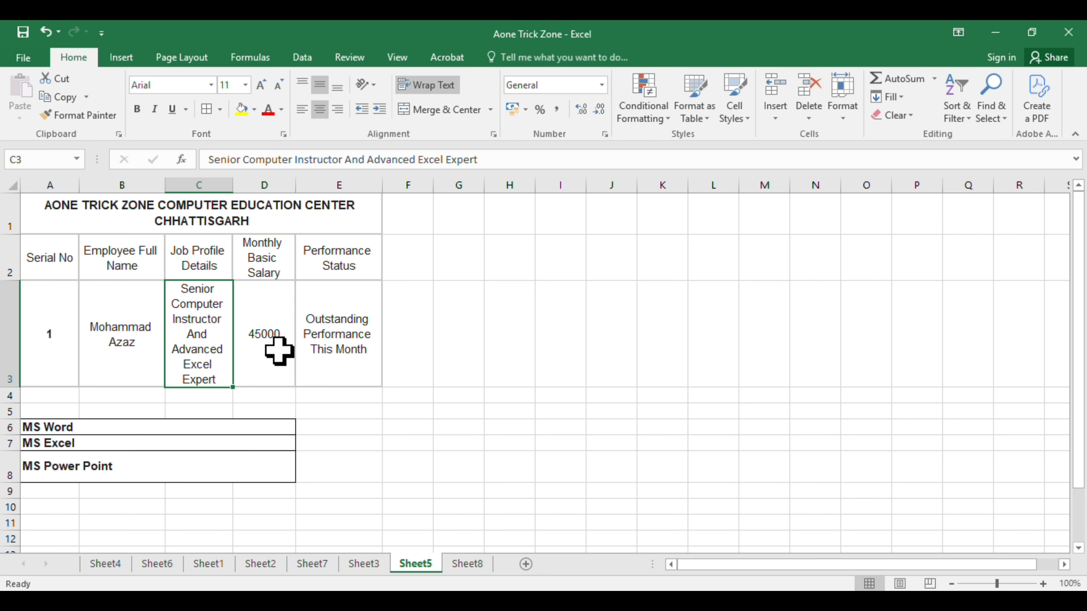
Left-align the job profile text in C3, make row 3 slightly taller and align the text vertically to the middle
click(261, 345)
click(122, 257)
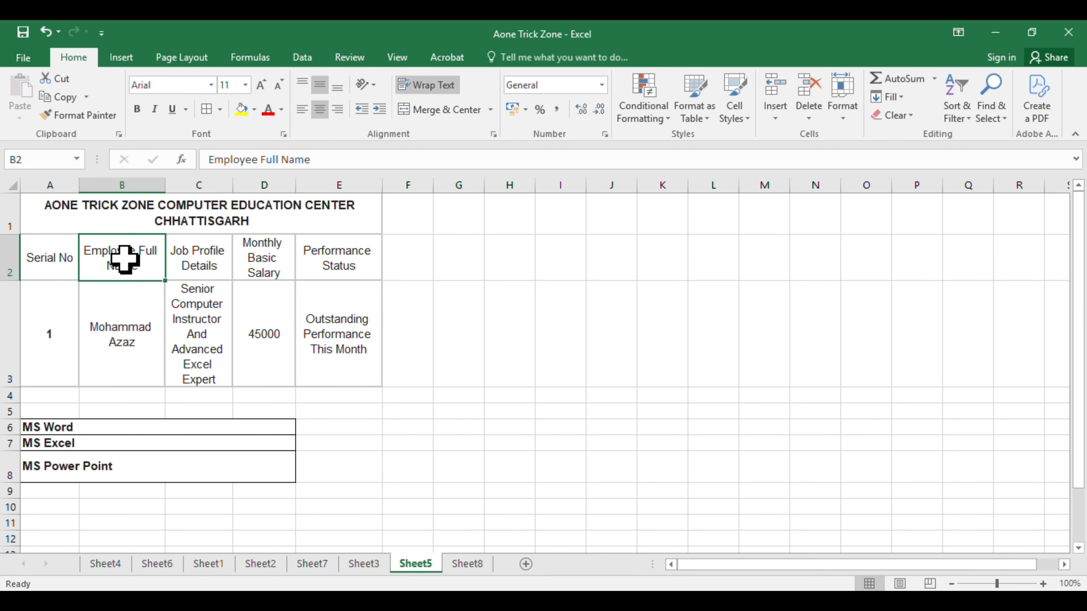
click(190, 316)
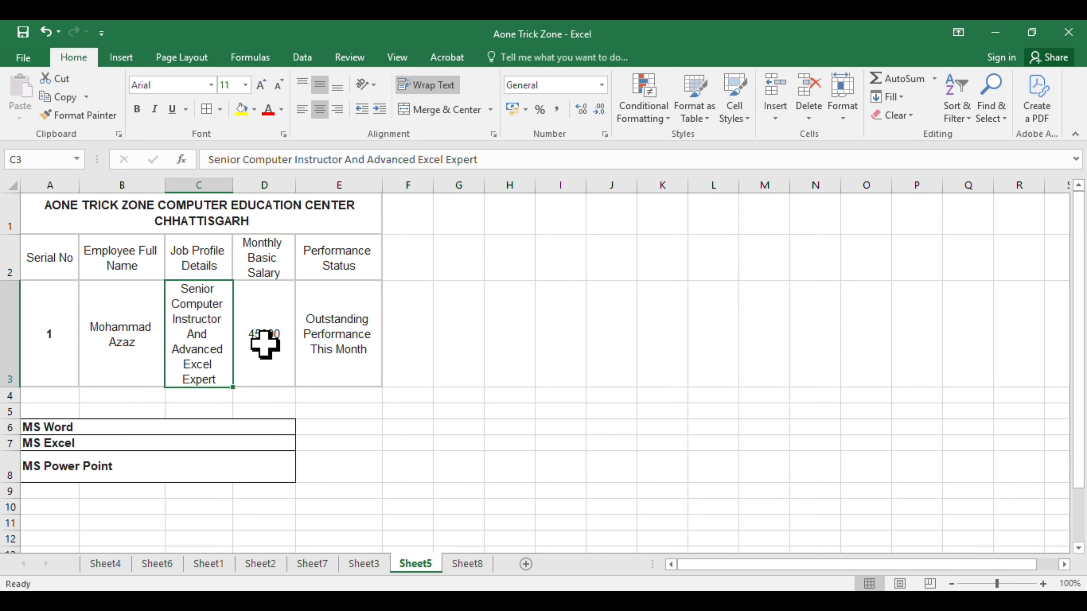
double_click(9, 388)
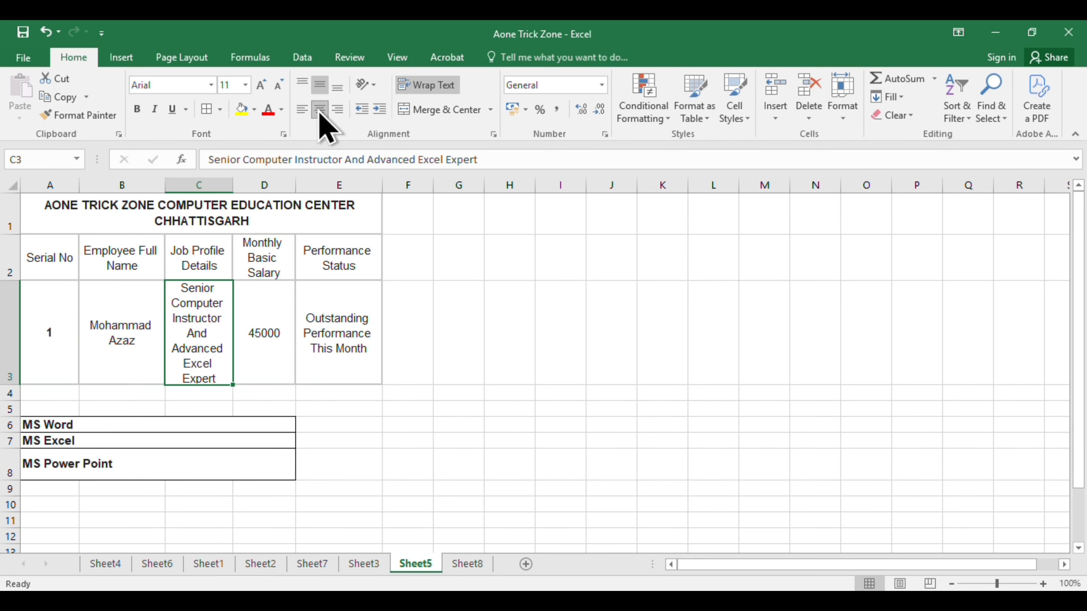
click(303, 110)
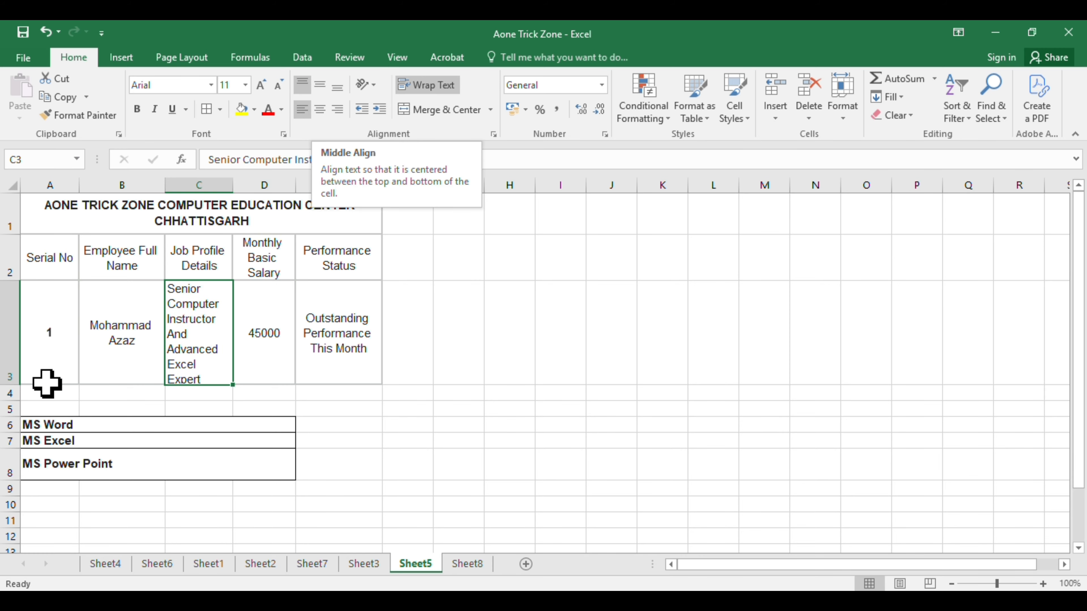
drag(12, 385, 15, 392)
click(319, 84)
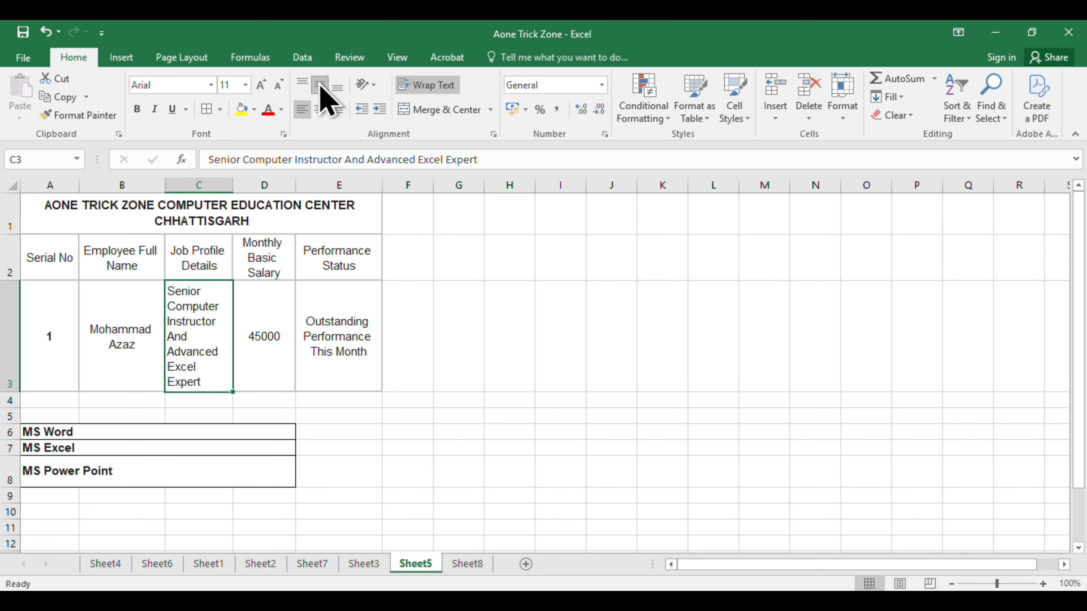
Apply Middle Align to the employee record in cells A3:E3
drag(53, 337, 320, 334)
click(319, 84)
click(319, 84)
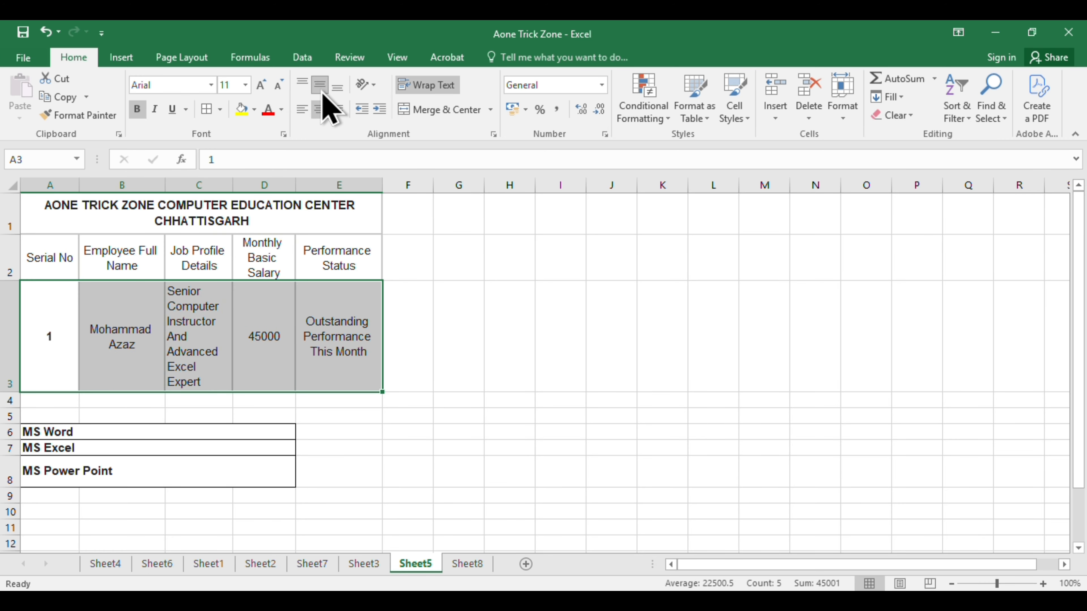
click(319, 376)
Center the job profile text in C3 horizontally and return it to left alignment
click(224, 325)
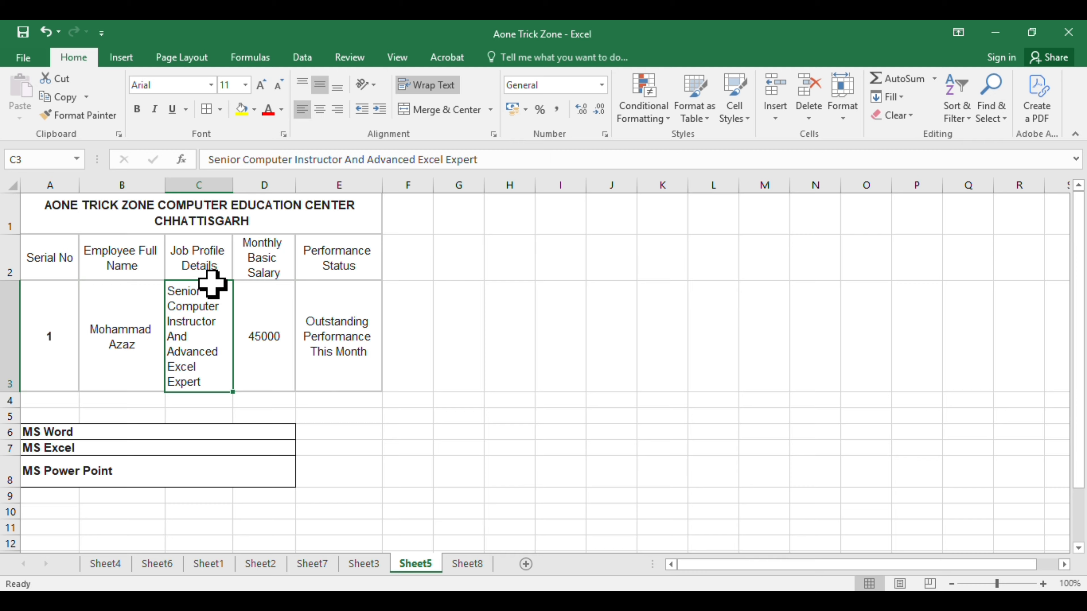
click(320, 109)
click(282, 327)
click(189, 329)
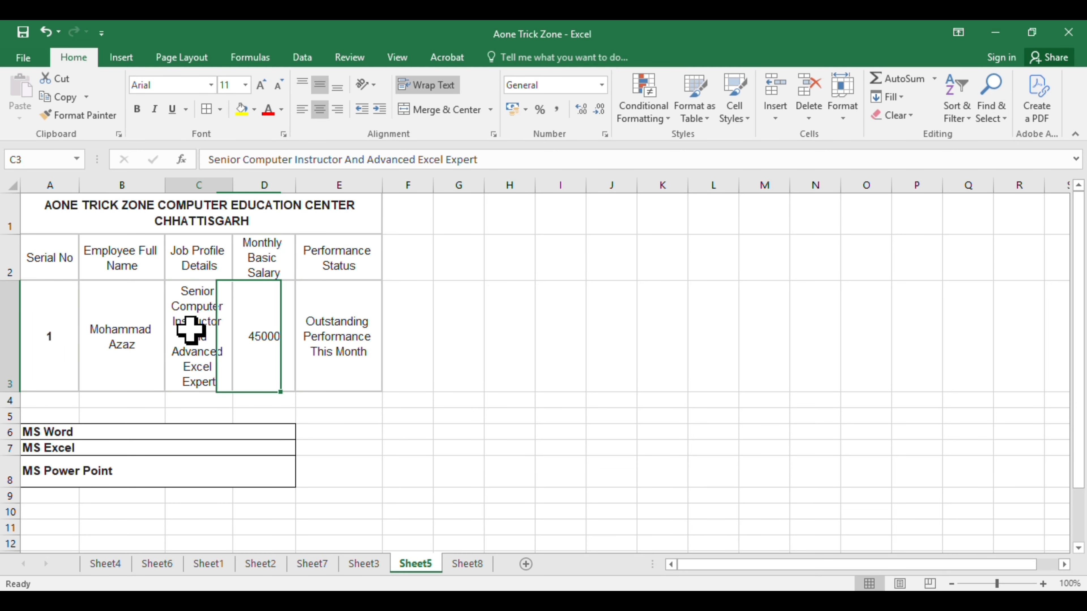
click(302, 111)
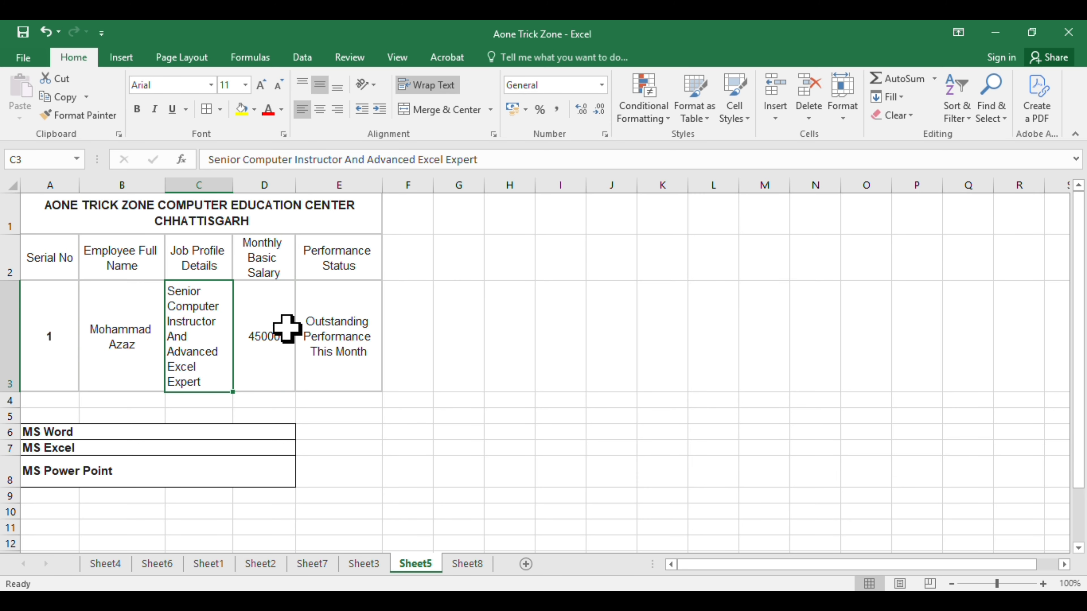
Widen columns B, C and D so the employee name and "Basic Salary" each fit on one line and the job profile on three
click(286, 327)
drag(234, 185, 294, 189)
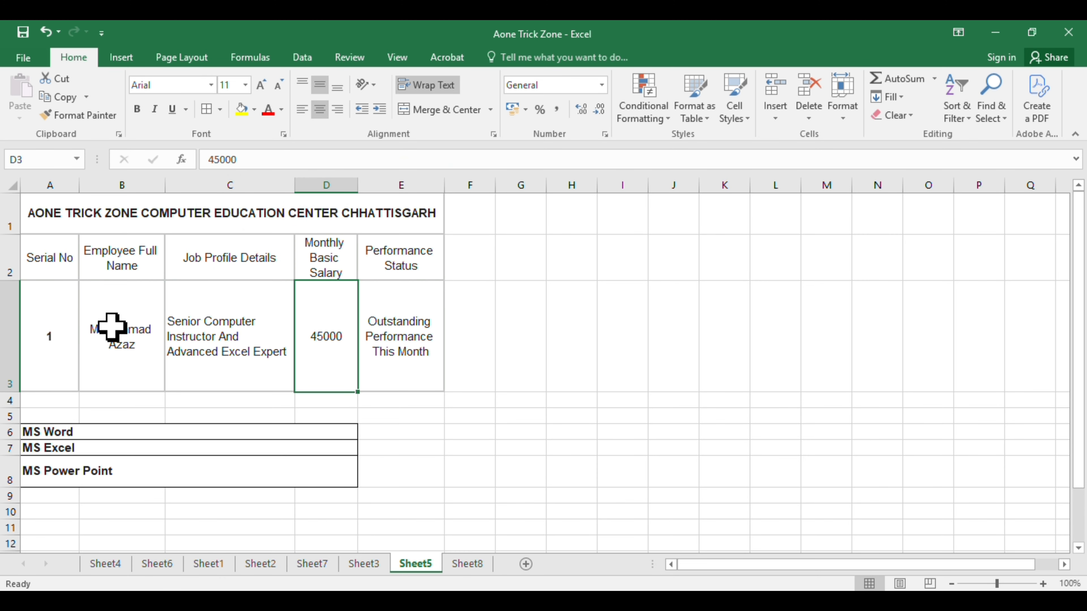
drag(163, 186, 181, 184)
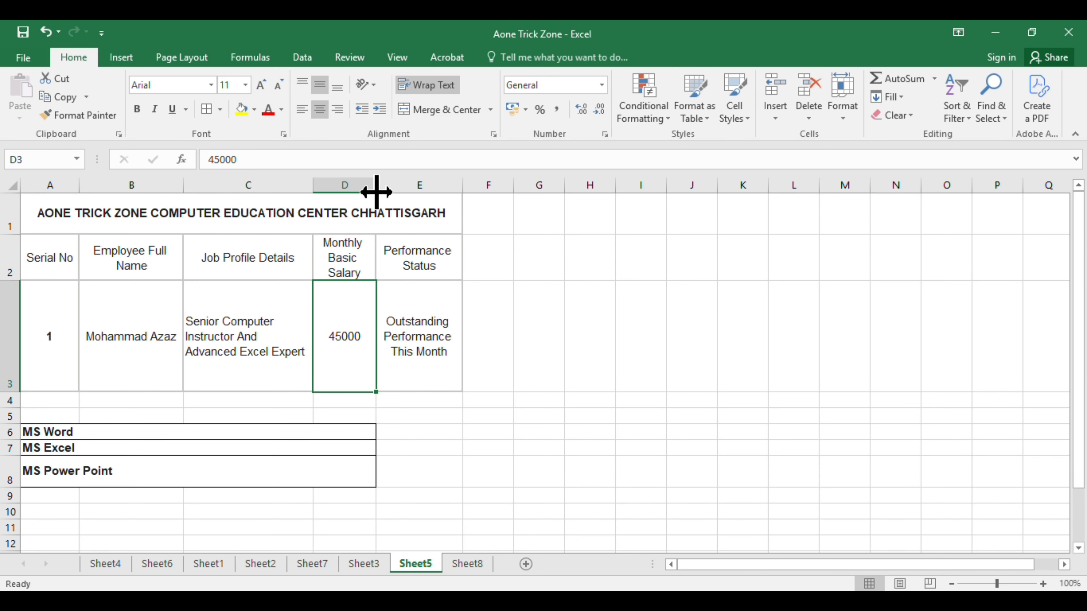
drag(376, 192, 389, 189)
click(106, 289)
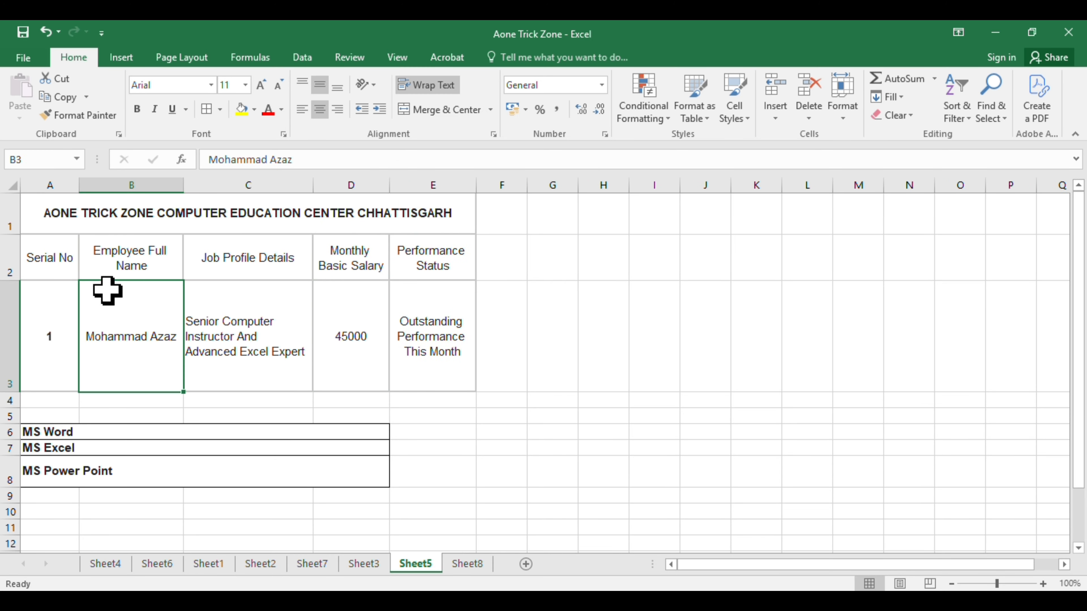
drag(49, 257, 403, 375)
click(274, 431)
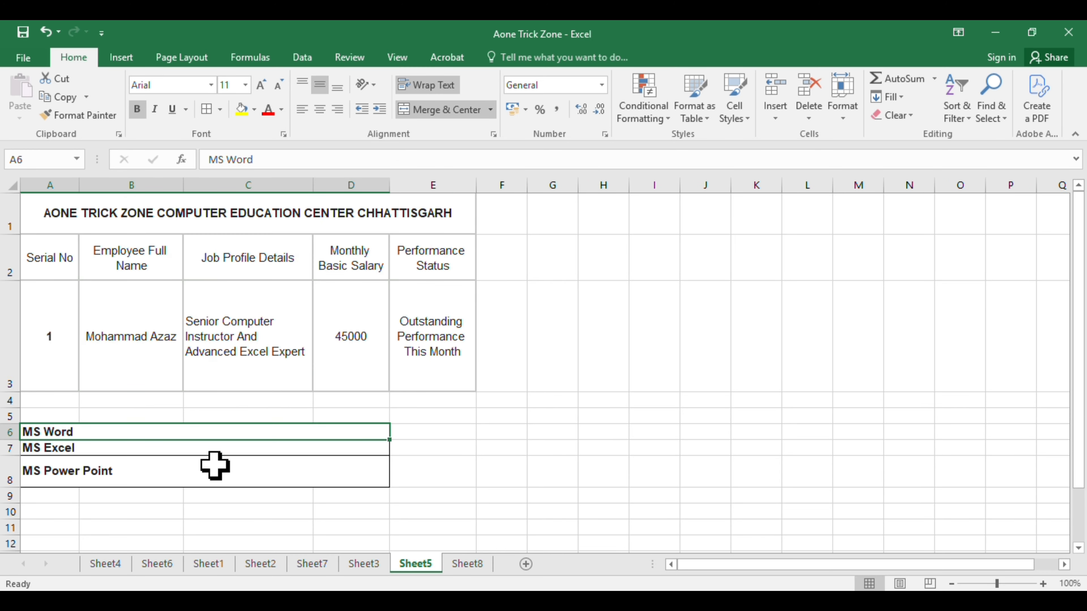
Switch to Sheet8 and view the Aone Trick Zone logo and the "Zero to Pro" promotional banner
click(467, 564)
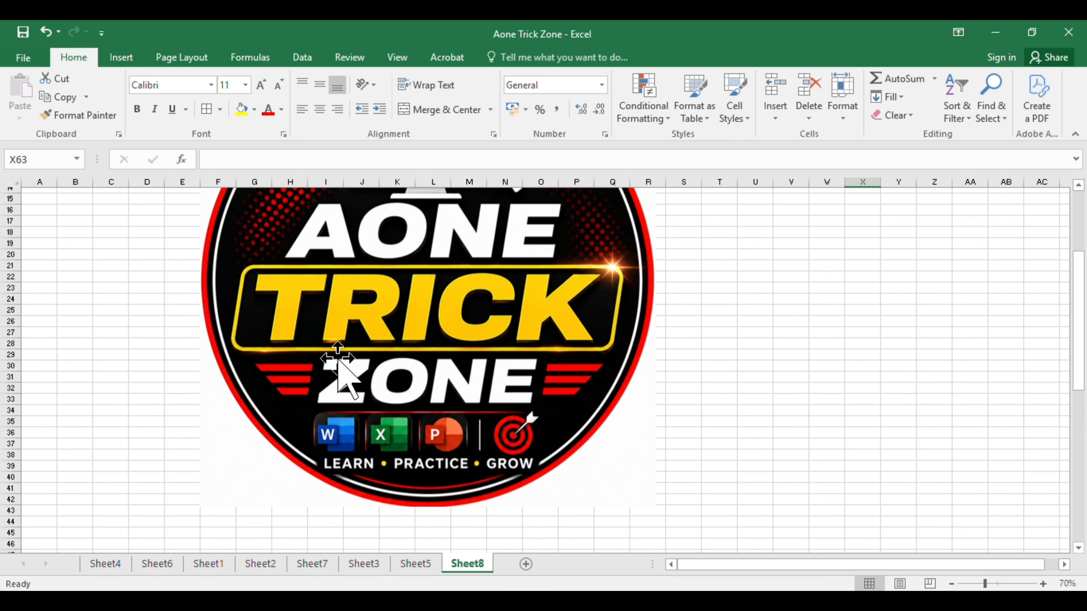
scroll(338, 363, down, 8)
scroll(339, 366, down, 1)
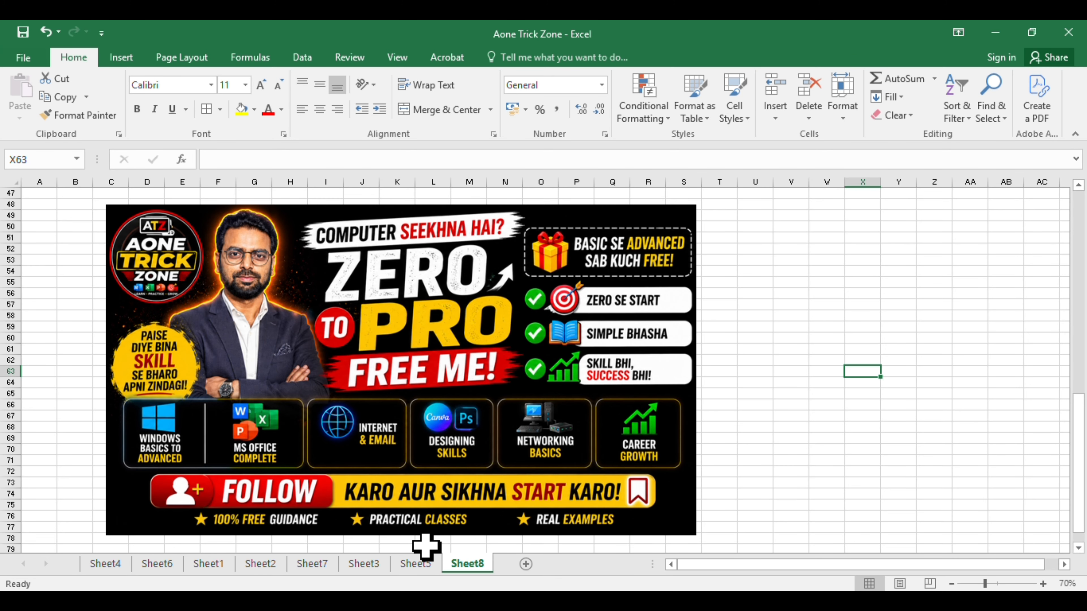
scroll(417, 509, up, 4)
scroll(417, 510, up, 9)
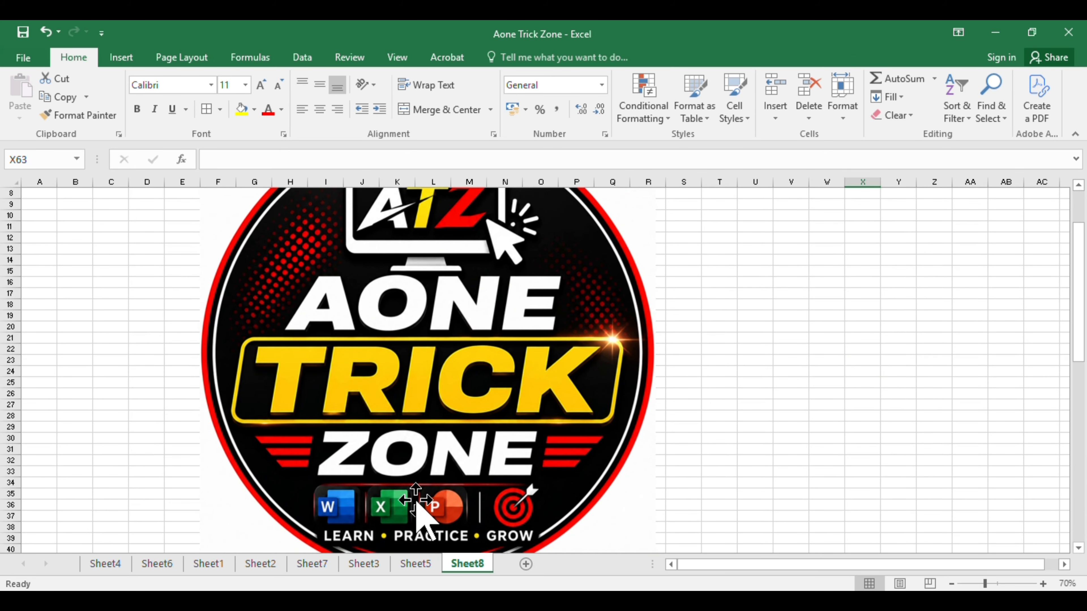
scroll(417, 510, up, 1)
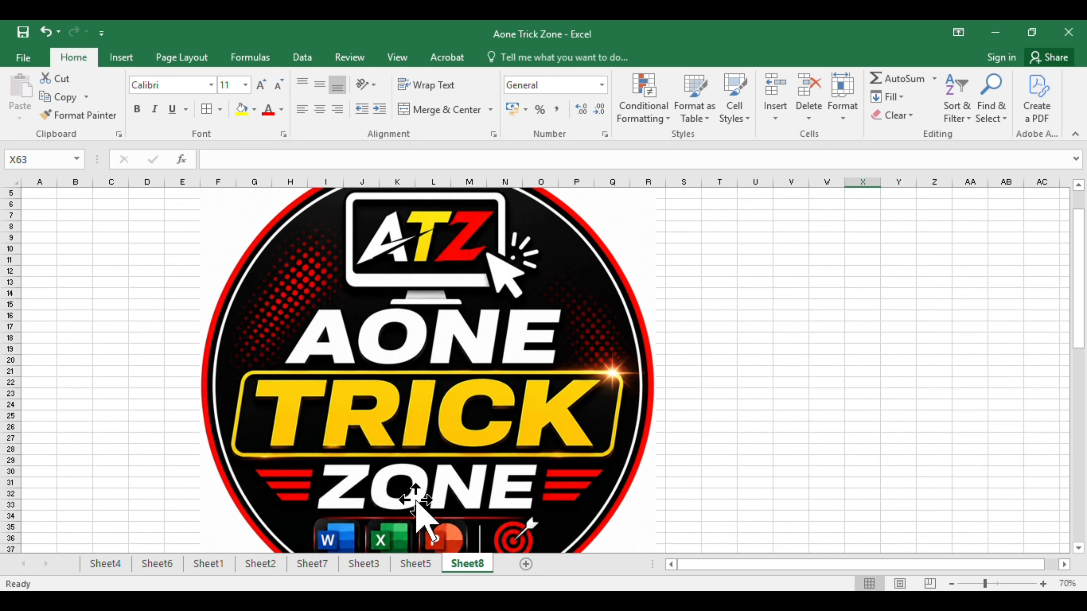